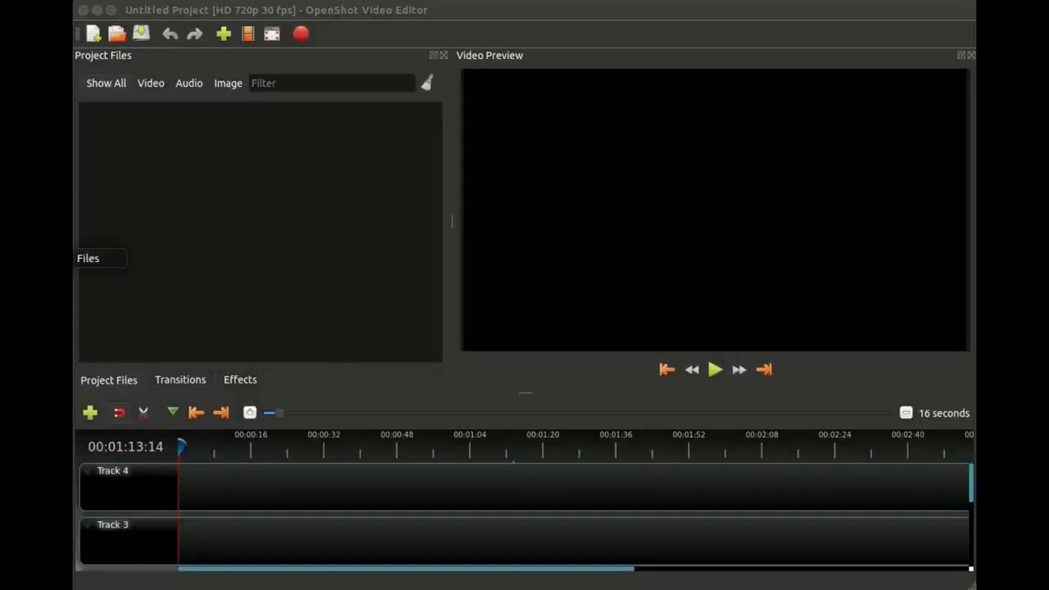
Step: Import the five selected media files from the 2-The Basics folder in the file manager into the project files
click(61, 258)
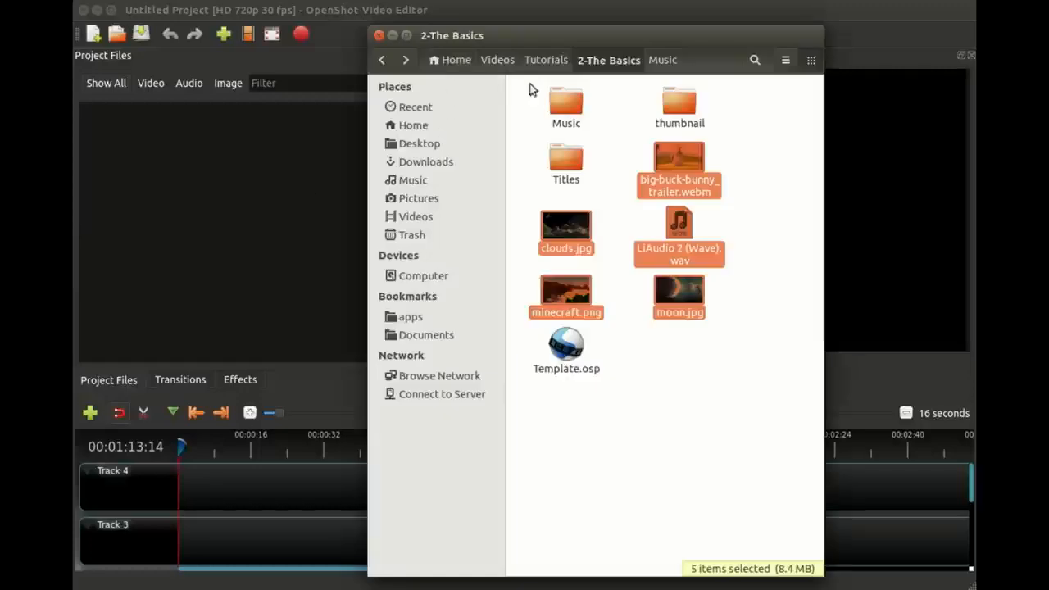
drag(565, 232, 191, 206)
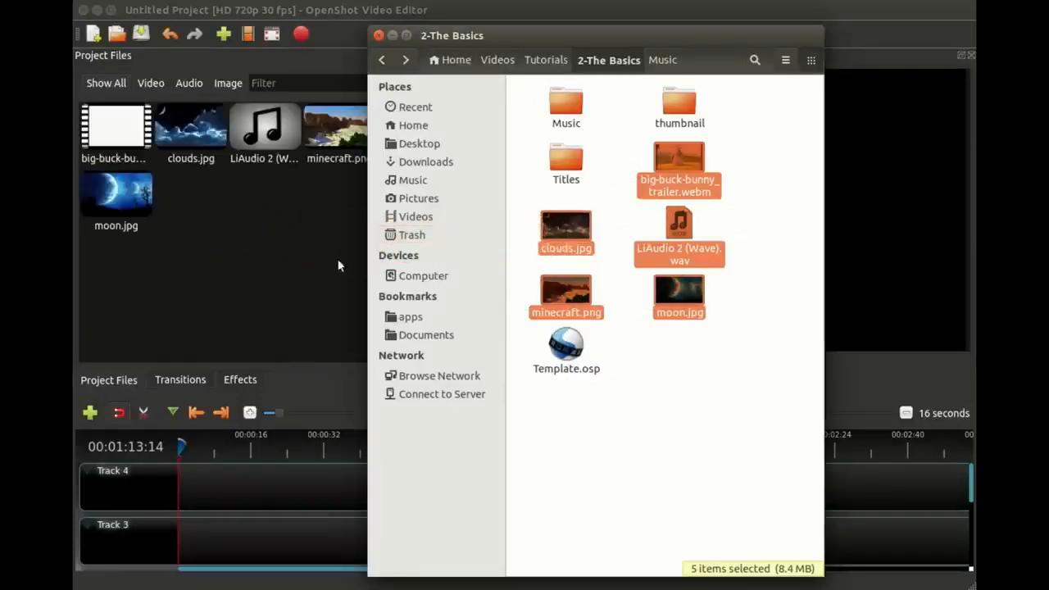
click(288, 257)
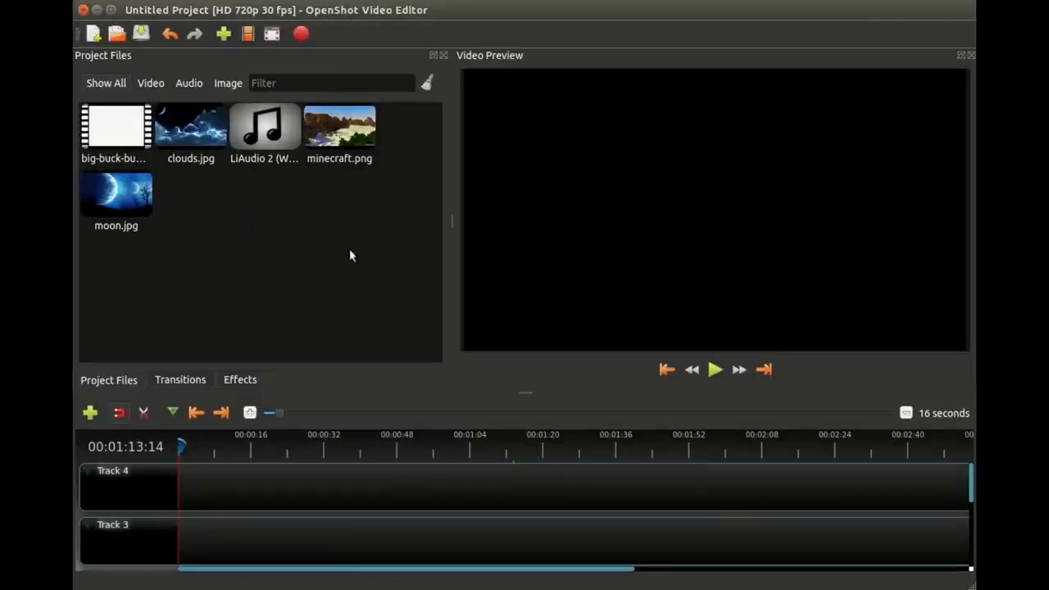
Step: Select all the imported media files and remove them from the project
drag(394, 259, 108, 123)
right_click(108, 123)
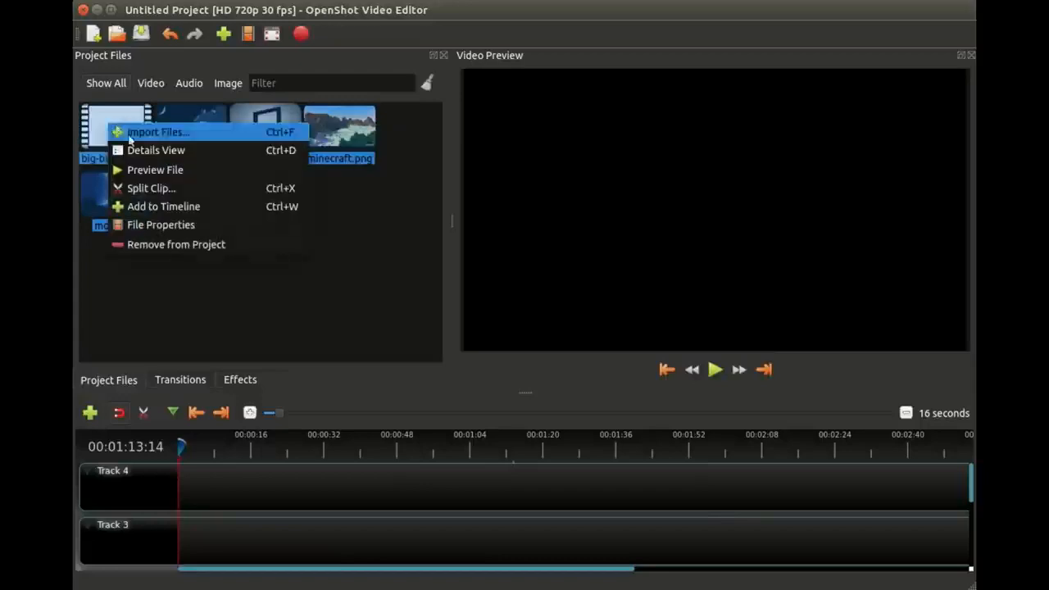
click(185, 244)
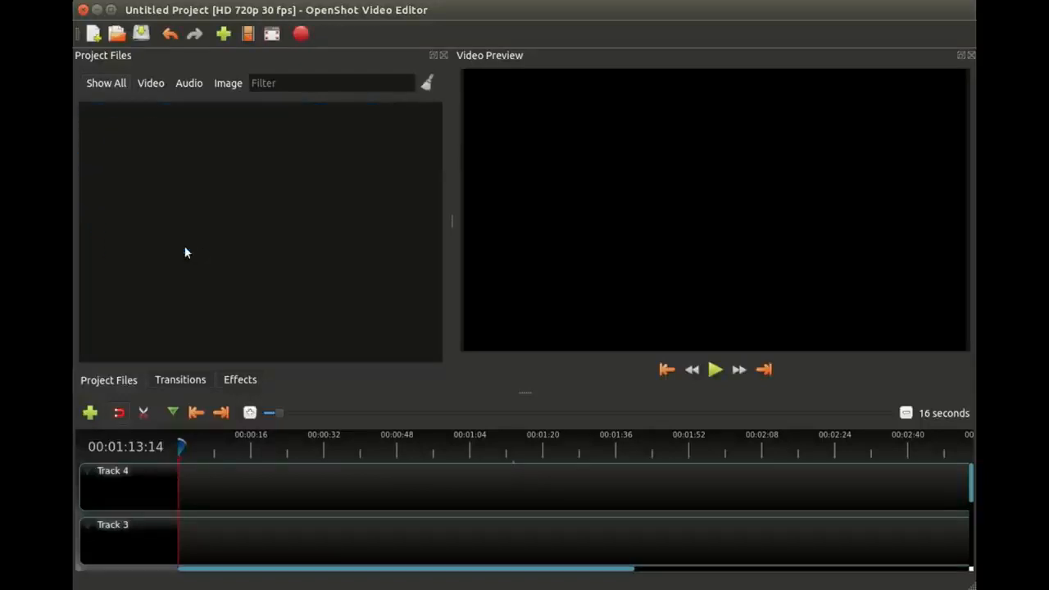
double_click(240, 159)
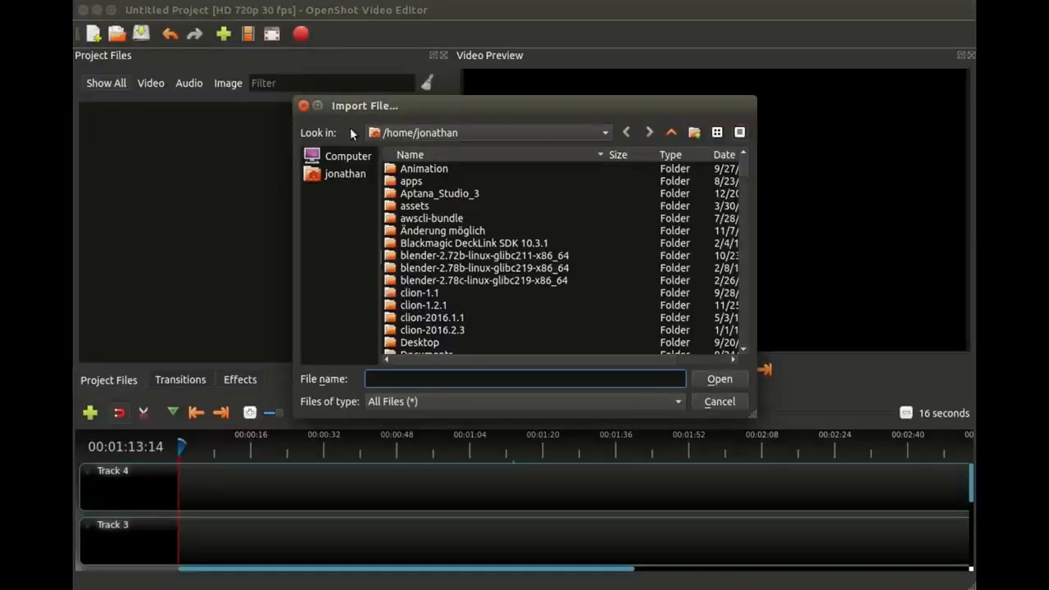
click(304, 110)
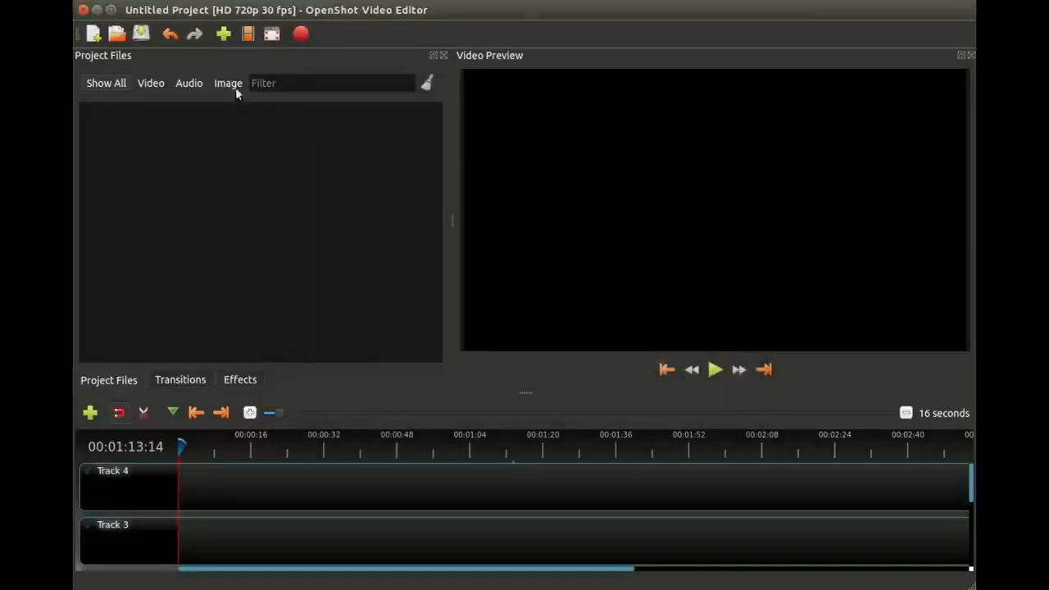
click(224, 34)
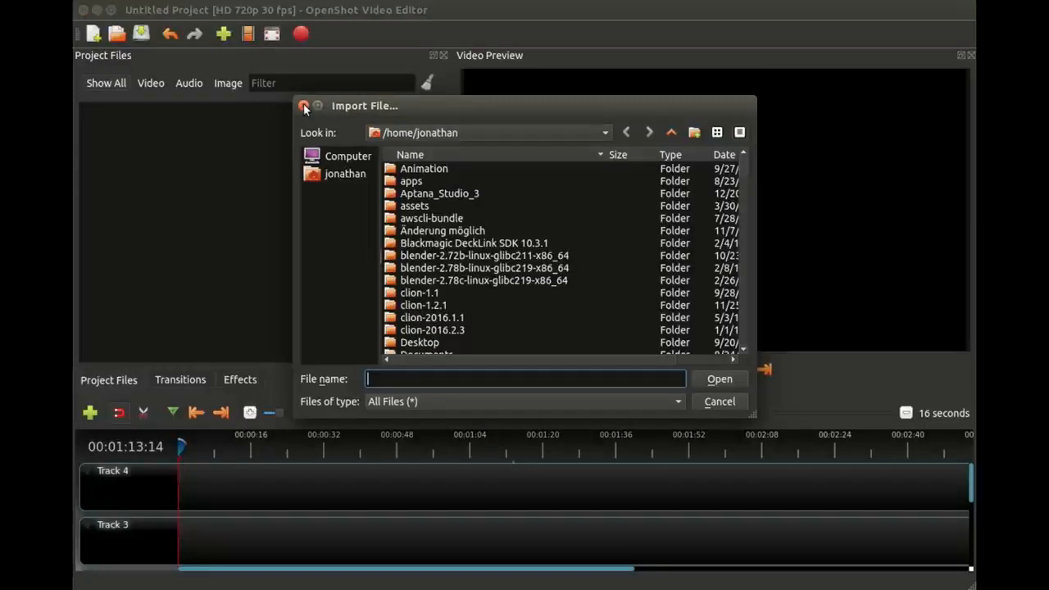
click(303, 107)
Step: Bring the selected trailer, clouds, LiAudio 2, minecraft and moon files from the file manager into the project files
click(75, 251)
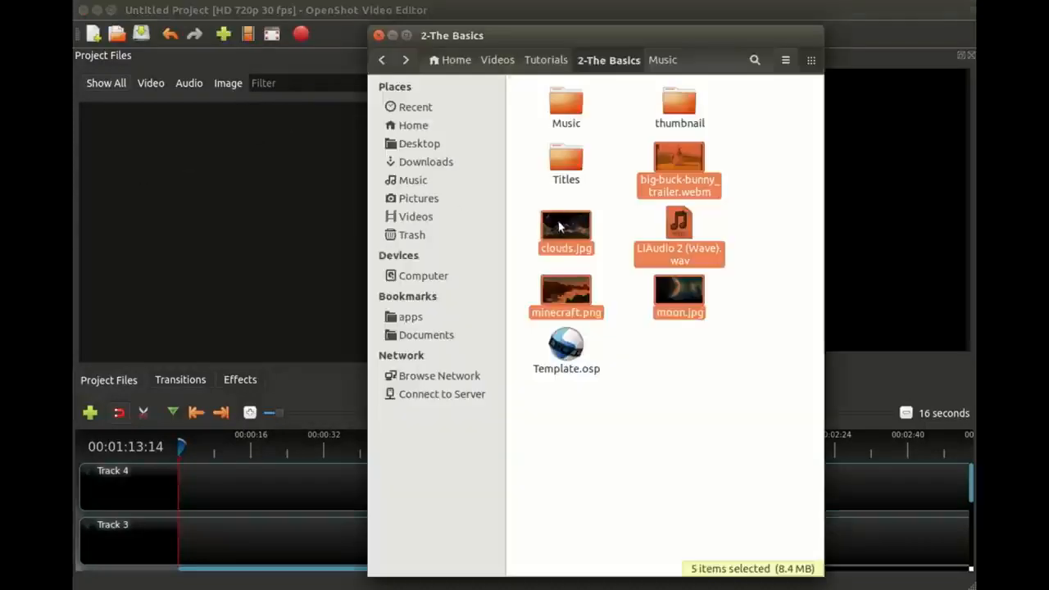
drag(567, 227, 248, 220)
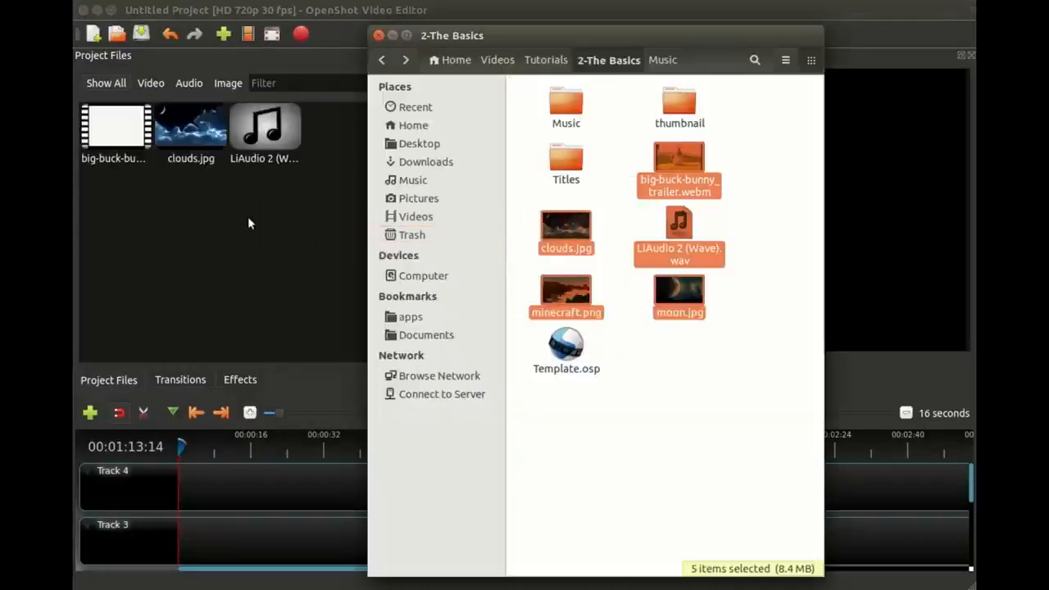
click(245, 219)
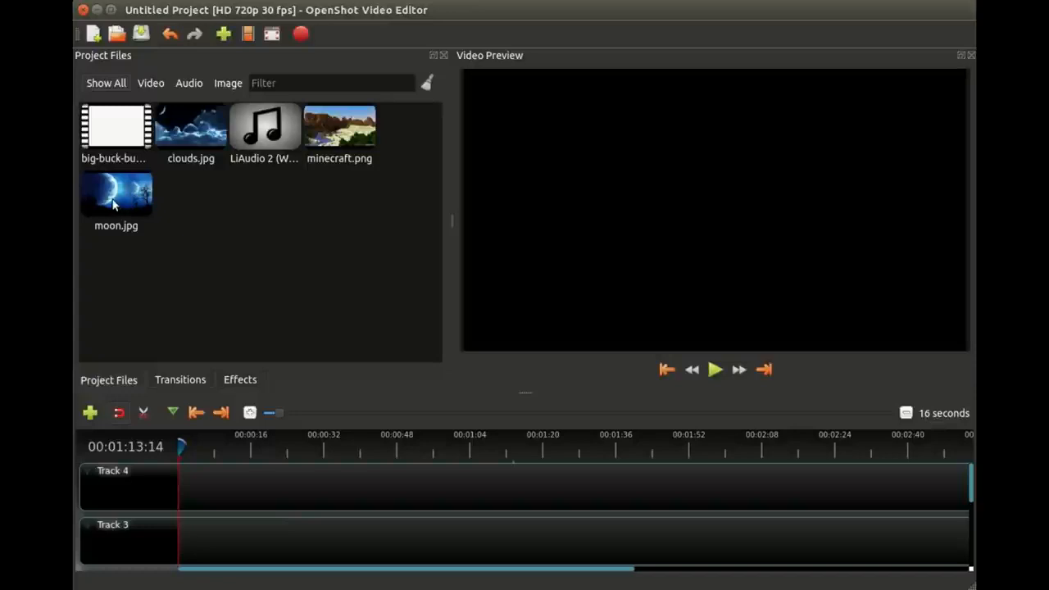
Step: Add moon.jpg at the start of Track 4 and preview the clip at two points
drag(117, 201, 204, 486)
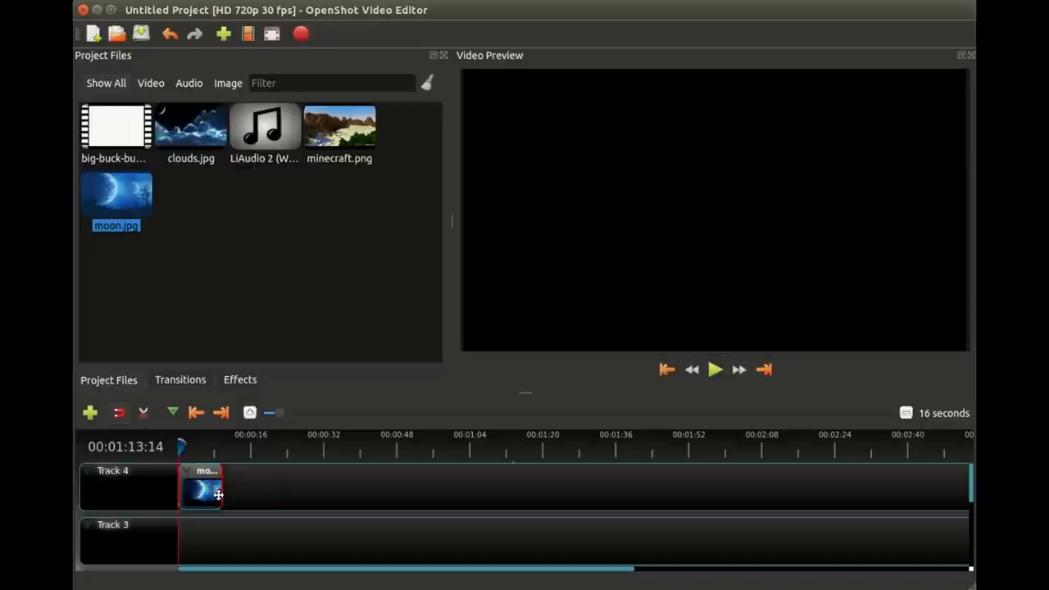
click(205, 448)
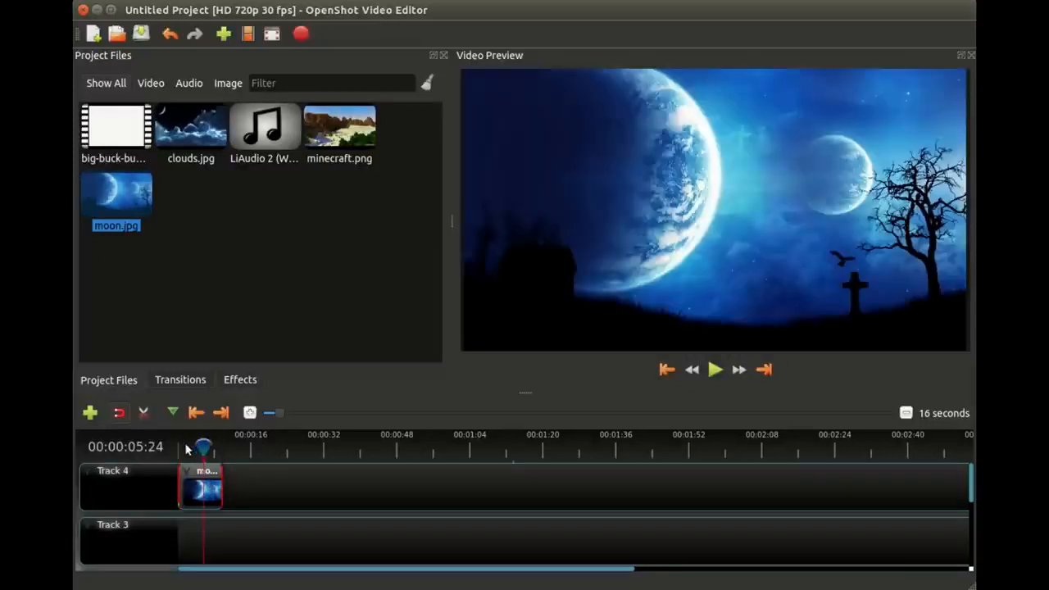
click(186, 447)
Step: Scrub the playhead through the empty part of the timeline and back onto the moon.jpg clip
click(299, 443)
click(415, 444)
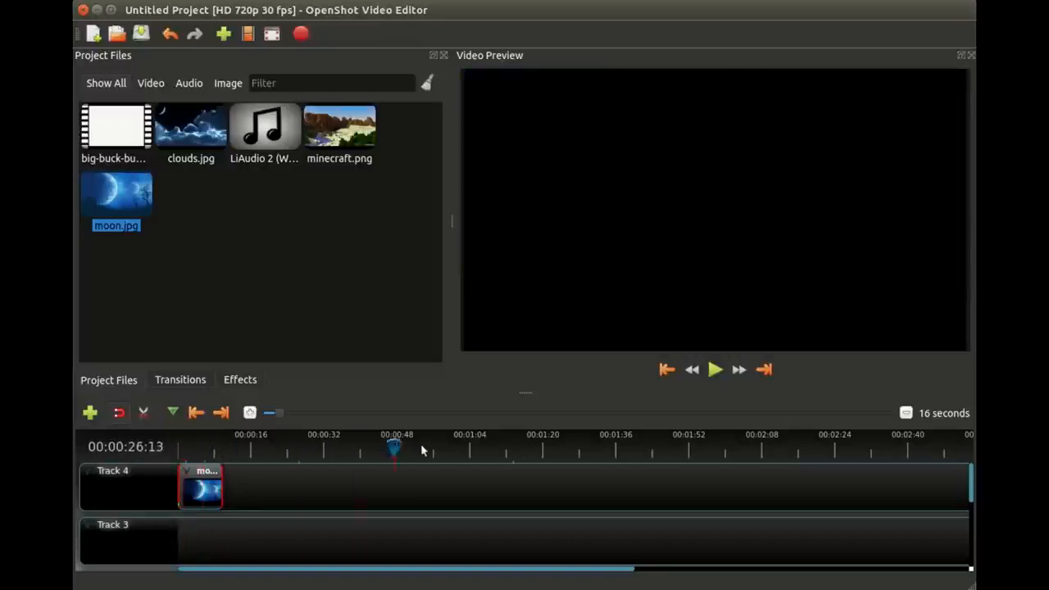
click(688, 443)
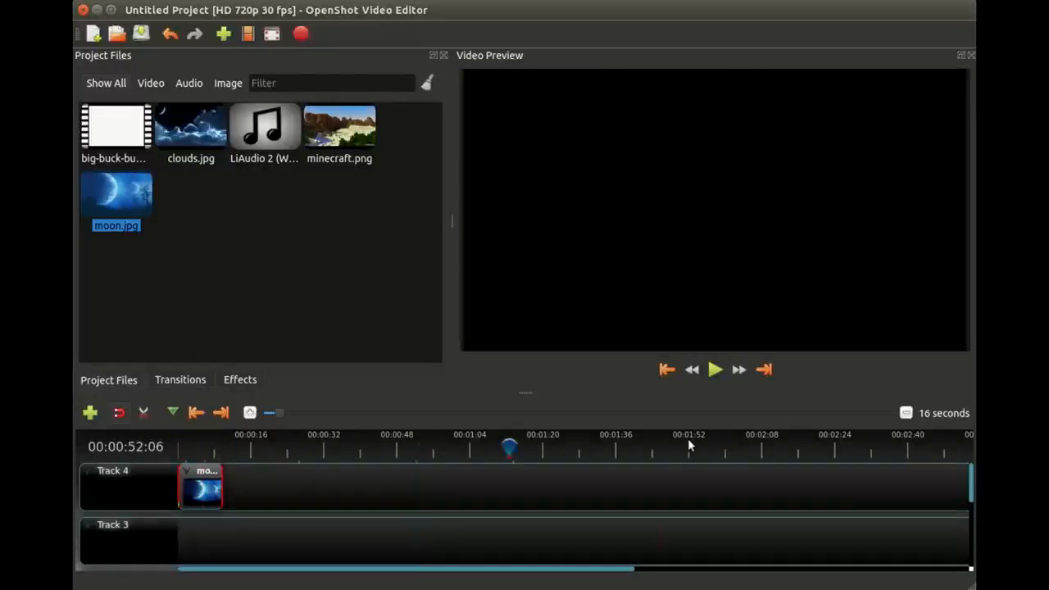
click(399, 439)
click(326, 445)
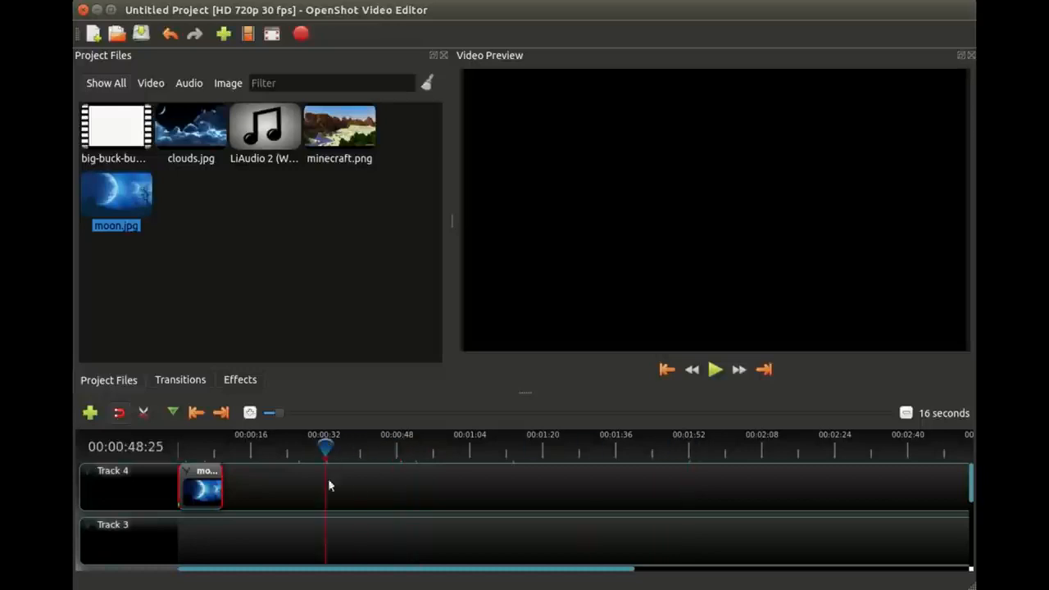
click(252, 447)
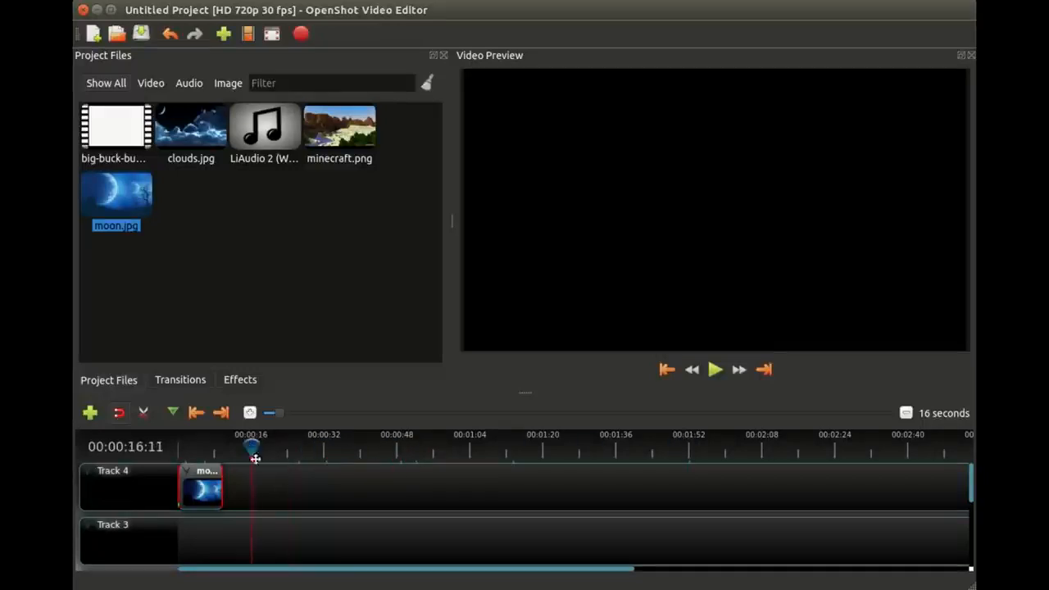
click(192, 443)
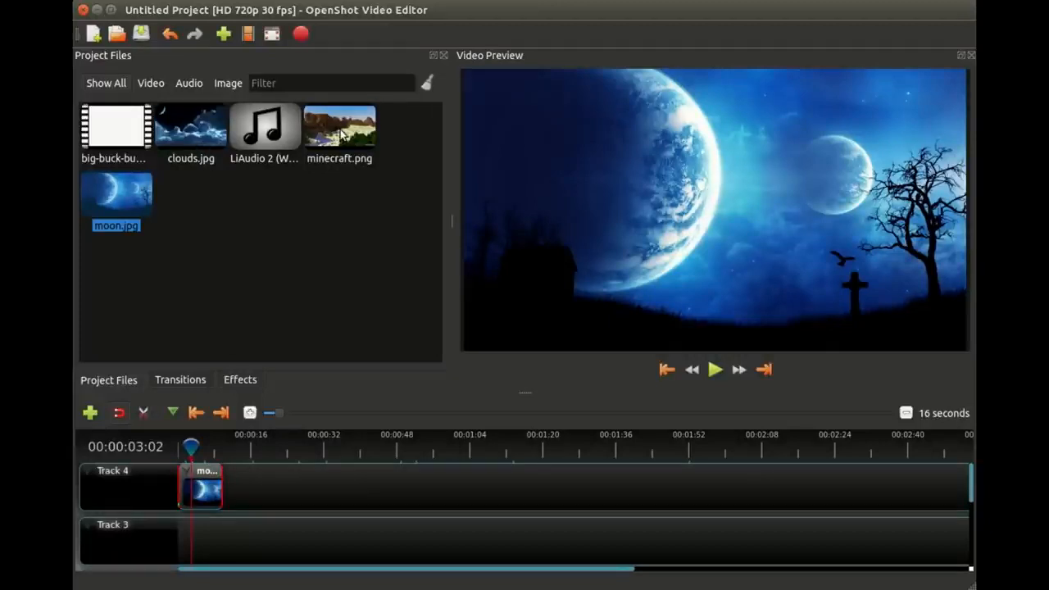
Step: Add minecraft.png to Track 4 after the moon.jpg clip
drag(341, 136, 199, 445)
click(237, 448)
Step: Rearrange Track 4 so the minecraft.png clip sits at the start with moon.jpg directly behind it
drag(242, 487, 339, 487)
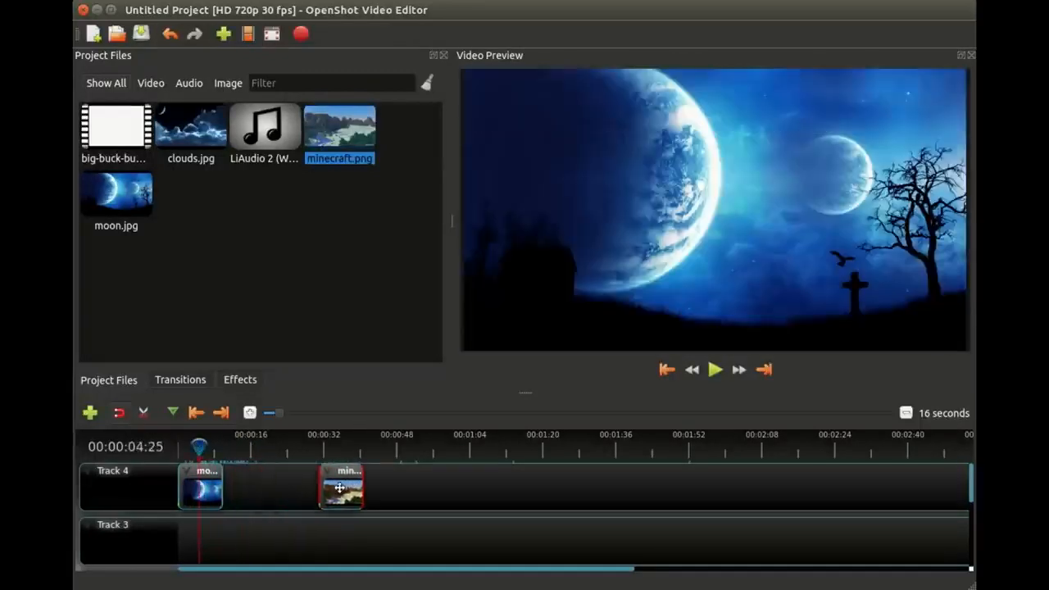
mouse_move(211, 487)
mouse_down()
mouse_move(415, 487)
mouse_move(214, 487)
mouse_up()
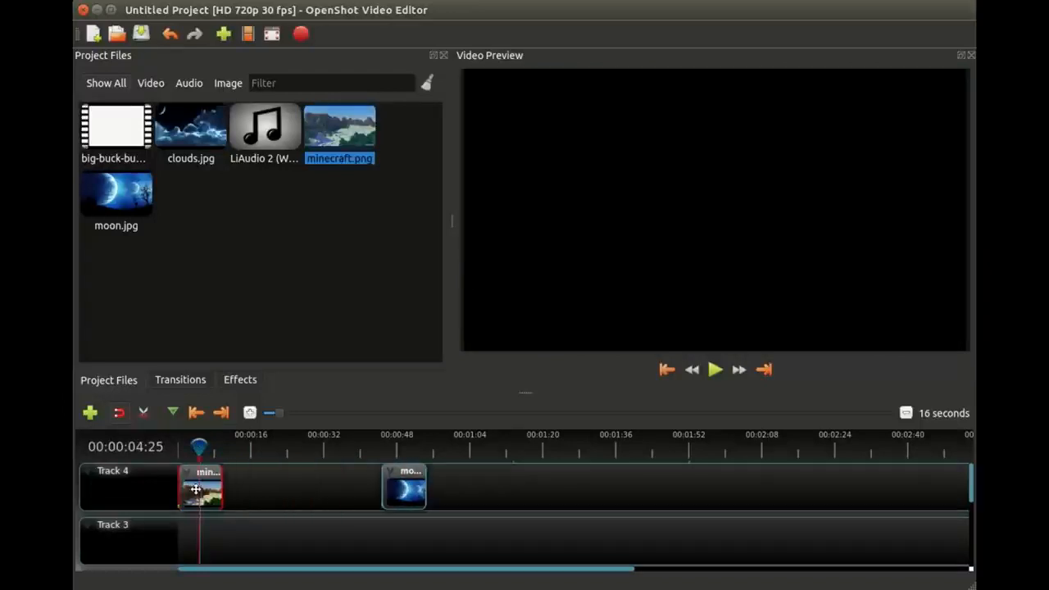
drag(402, 487, 245, 487)
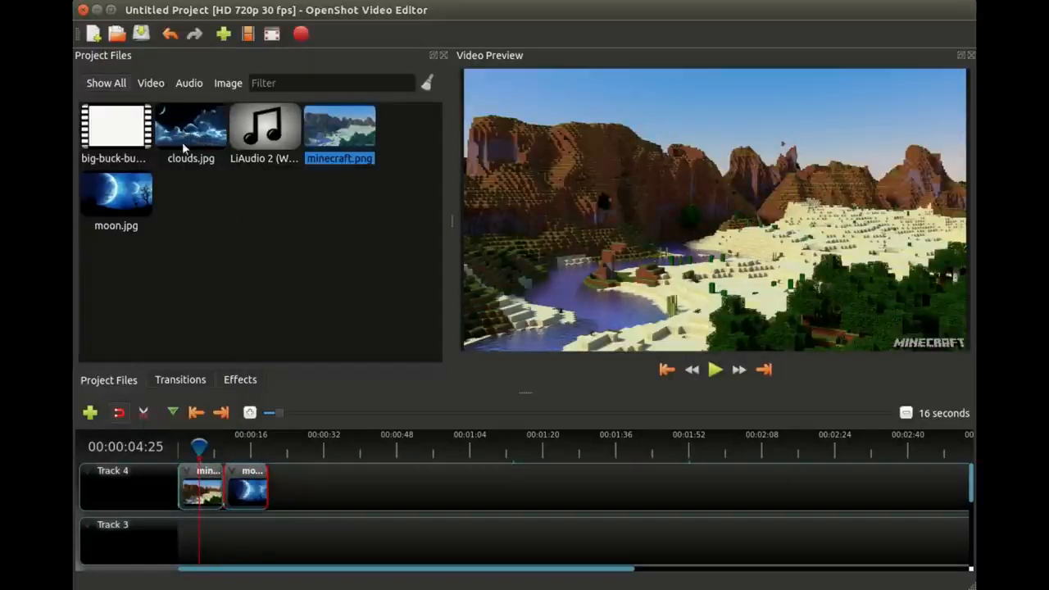
Step: Reorder Track 4 so moon.jpg sits at the start and minecraft.png snaps directly behind it
drag(203, 497, 331, 492)
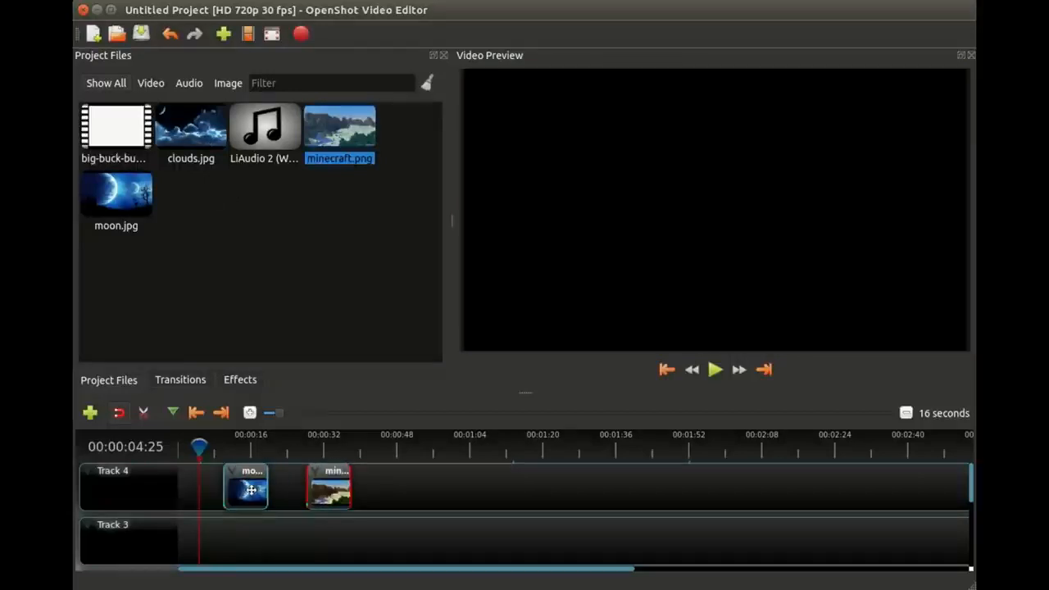
drag(250, 491, 207, 490)
drag(332, 486, 253, 489)
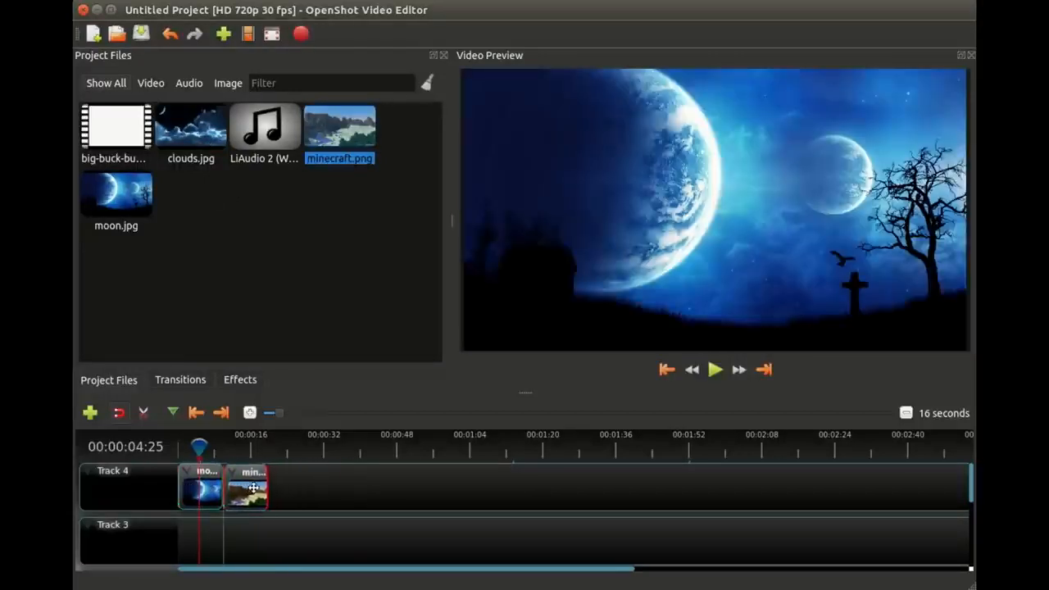
Step: Add clouds.jpg directly after minecraft.png on Track 4 and preview each of the three image clips
drag(194, 150, 290, 487)
click(291, 447)
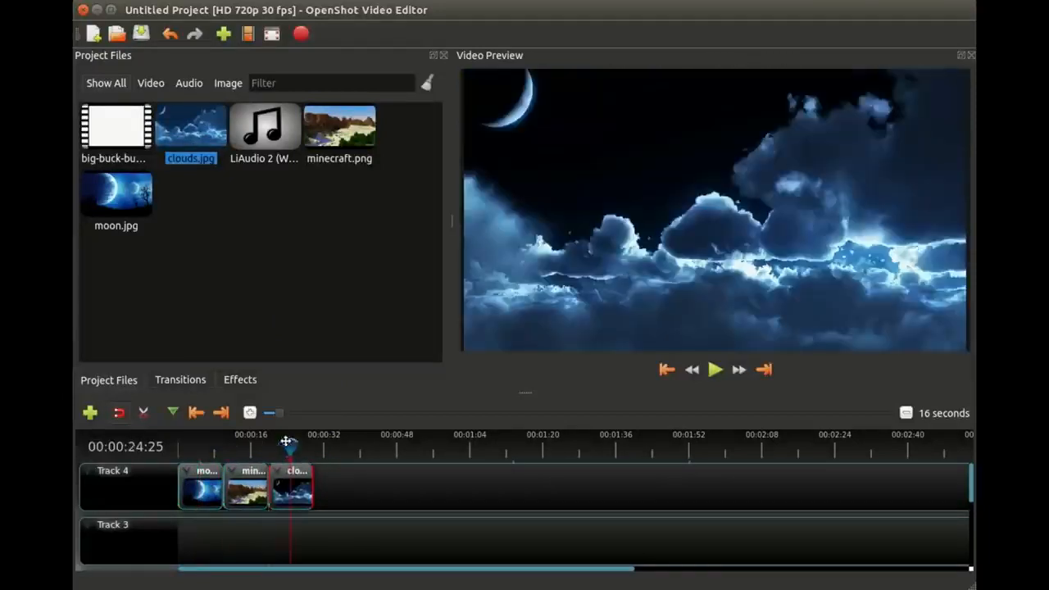
click(243, 443)
click(206, 443)
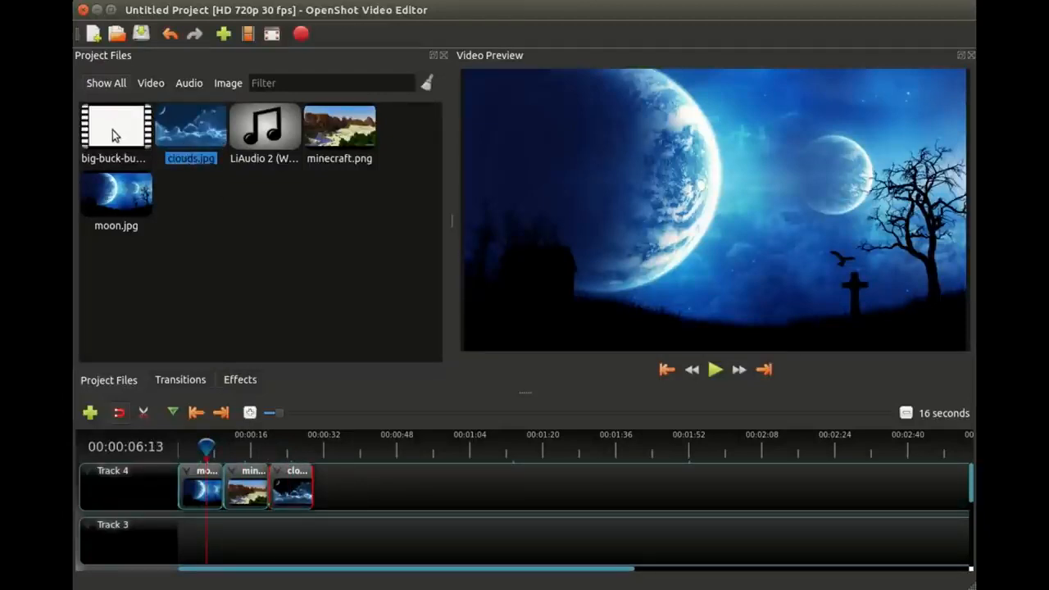
Step: Add the big-buck-bunny_trailer.webm video directly after clouds.jpg on Track 4 and scrub through it
drag(113, 135, 396, 491)
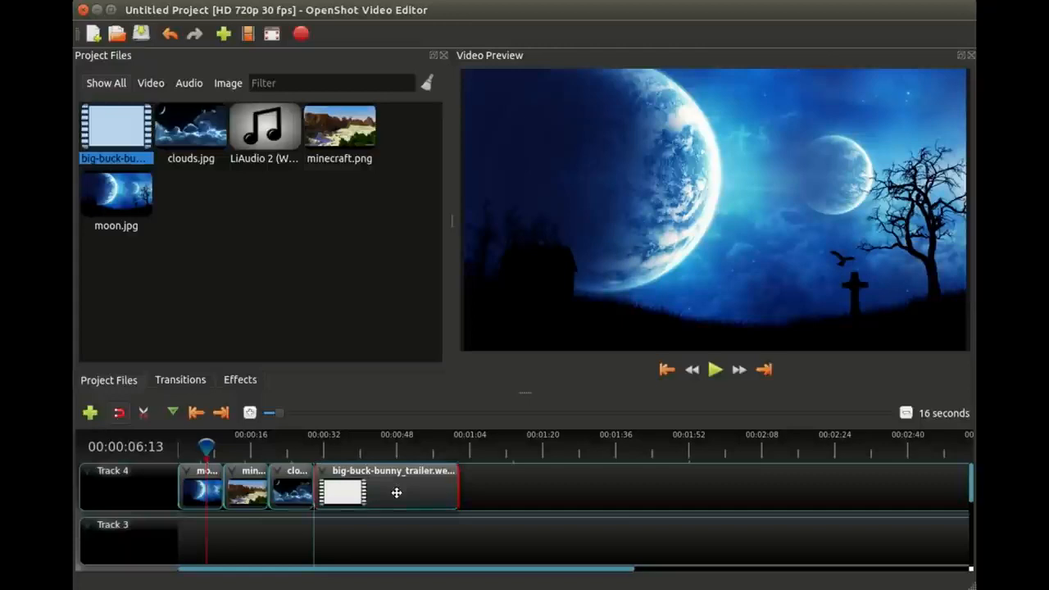
click(332, 449)
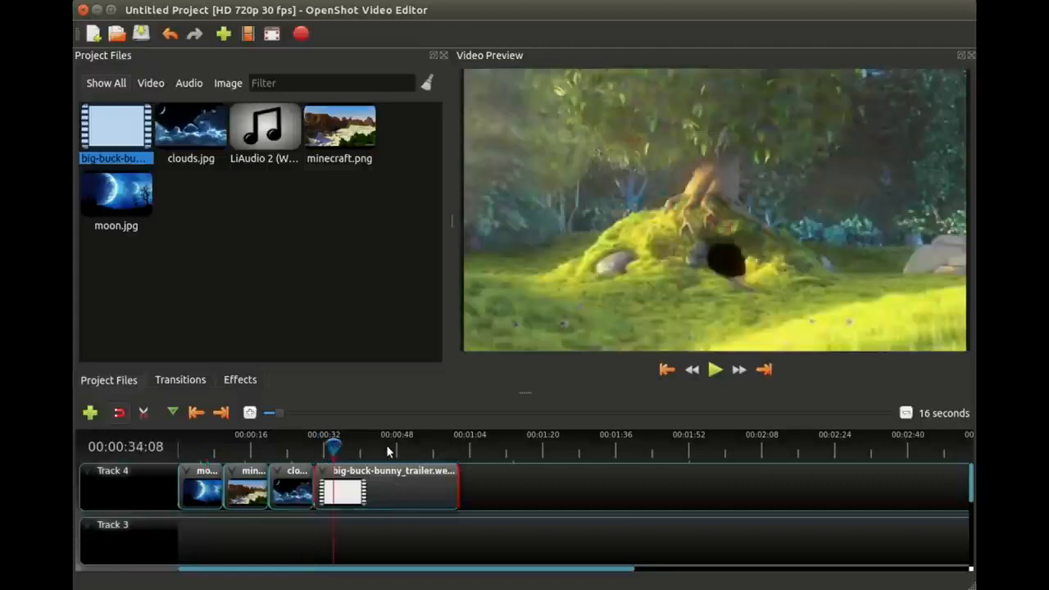
click(379, 449)
click(426, 452)
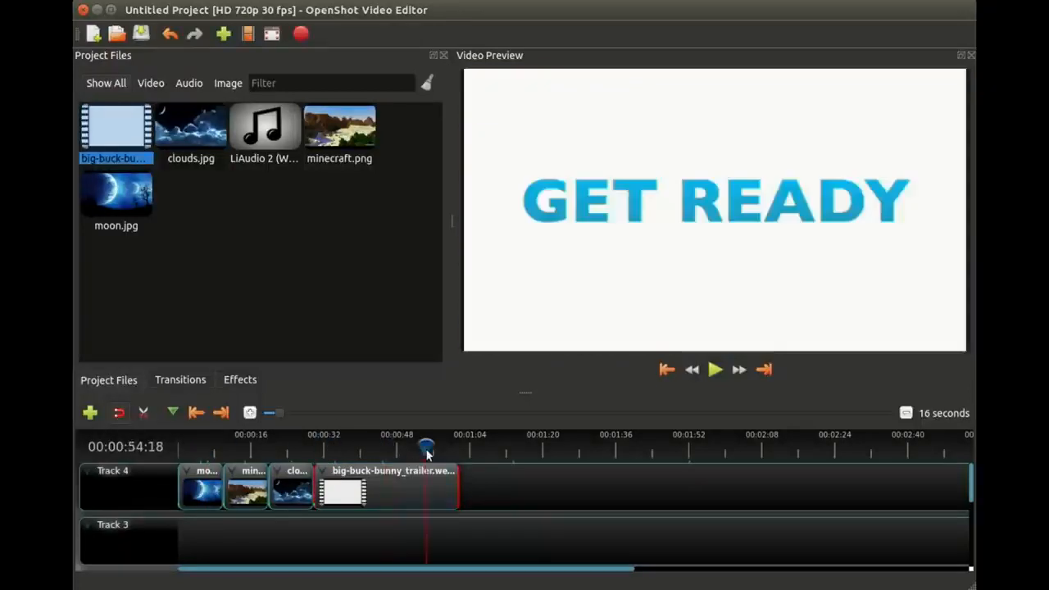
drag(392, 449, 354, 443)
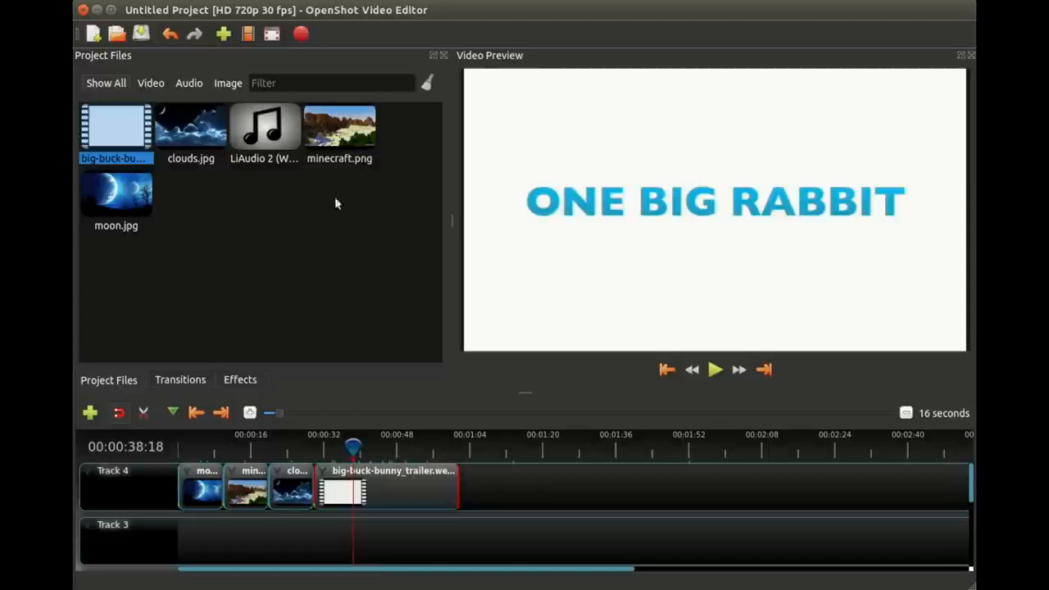
Step: Add the LiAudio 2 (Wave).wav audio at the start of Track 3, beneath the moon.jpg clip
click(253, 141)
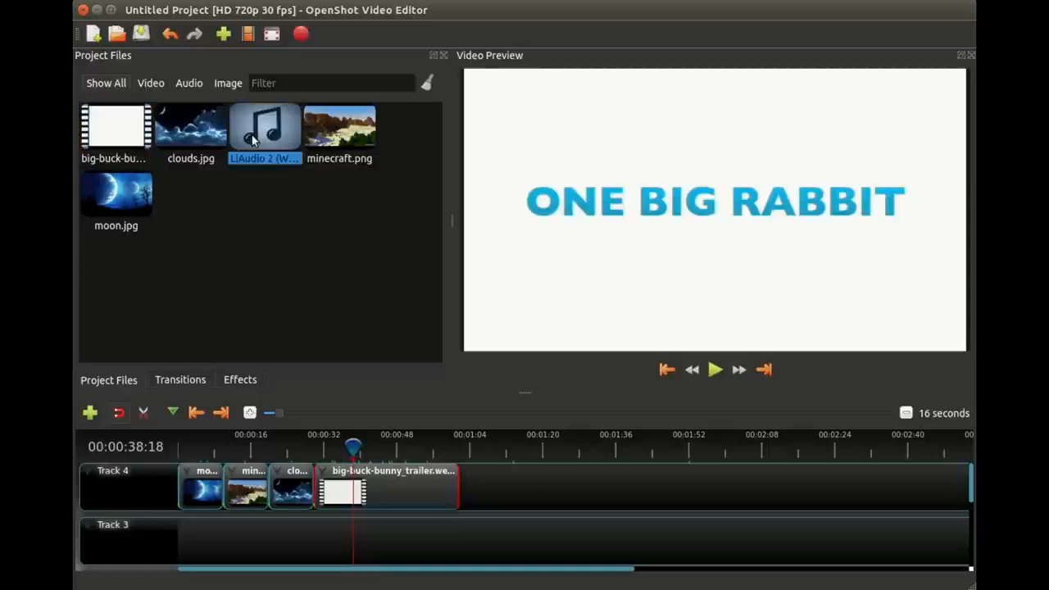
drag(253, 141, 182, 528)
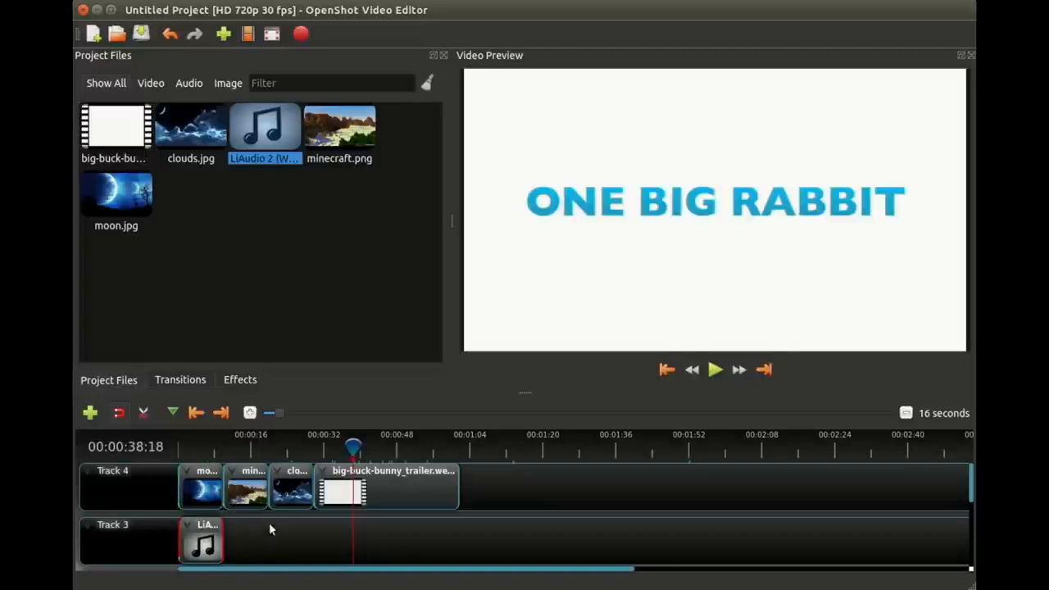
click(188, 449)
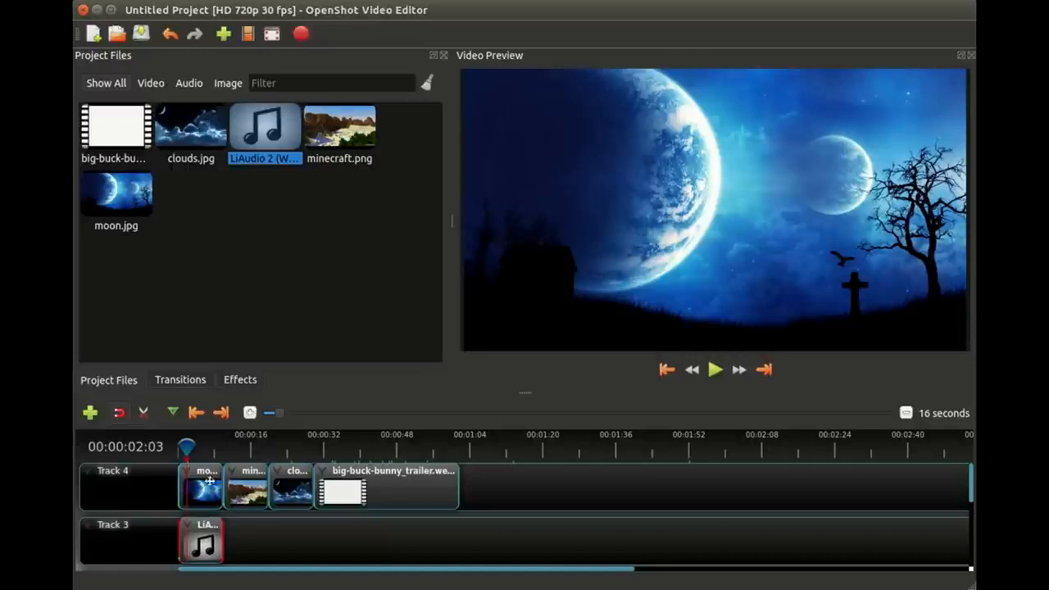
Step: Return the playhead to the beginning, play the timeline, and pause during the minecraft.png clip
mouse_move(187, 445)
mouse_down()
mouse_move(213, 444)
mouse_move(197, 444)
mouse_up()
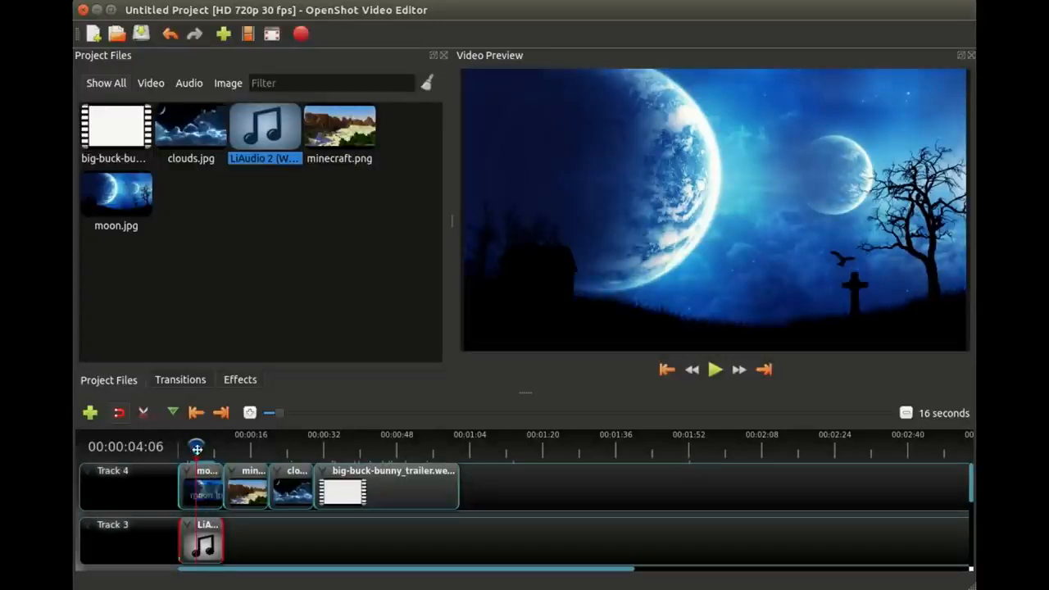
drag(188, 449, 177, 451)
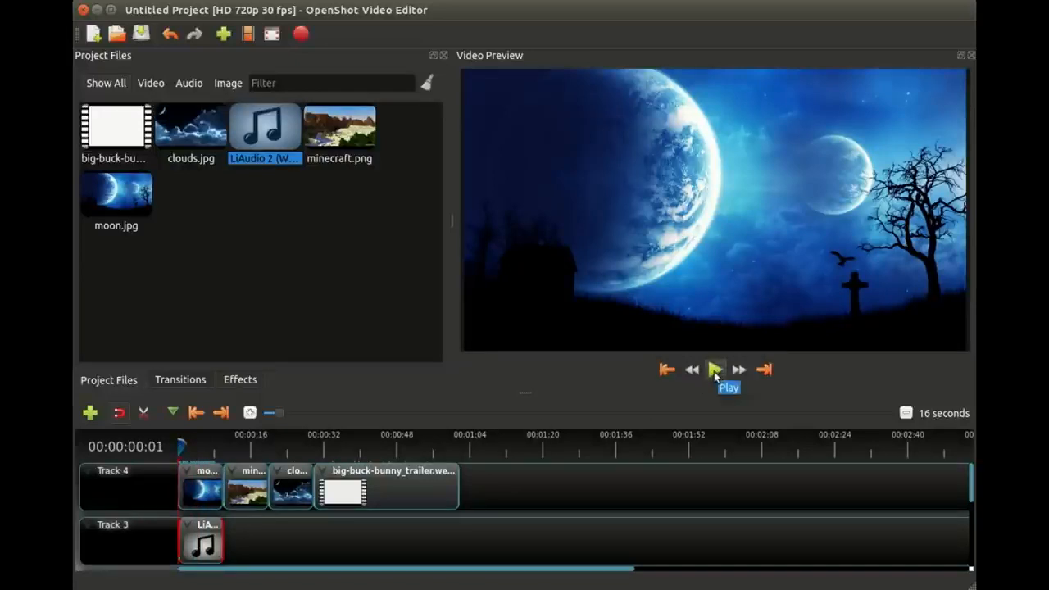
click(715, 371)
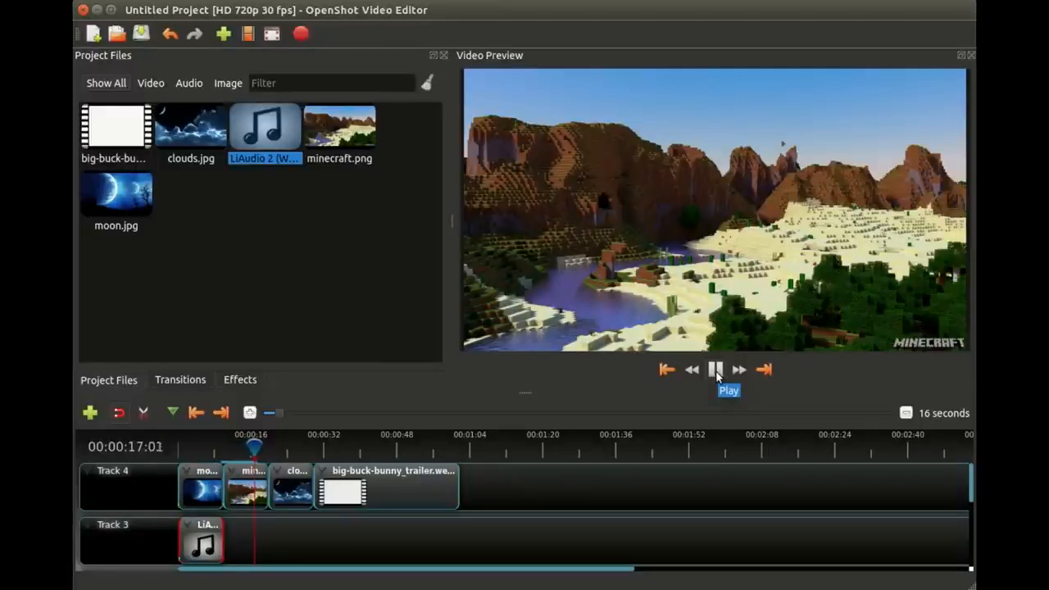
click(716, 371)
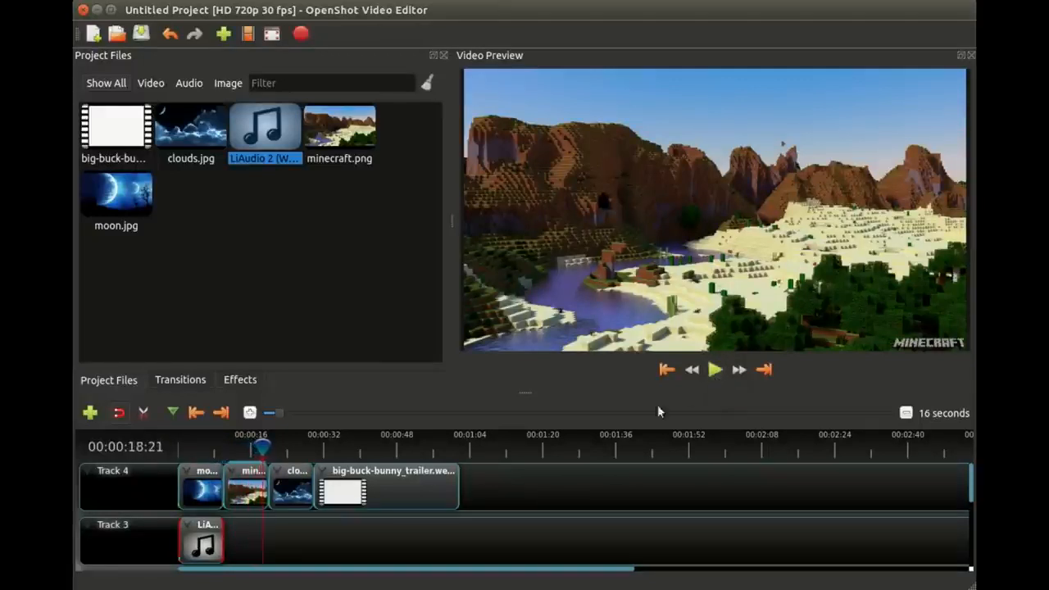
Step: Preview a later frame of the big-buck-bunny_trailer.webm clip, and remove all clips from Track 4 and Track 3
click(301, 447)
click(374, 447)
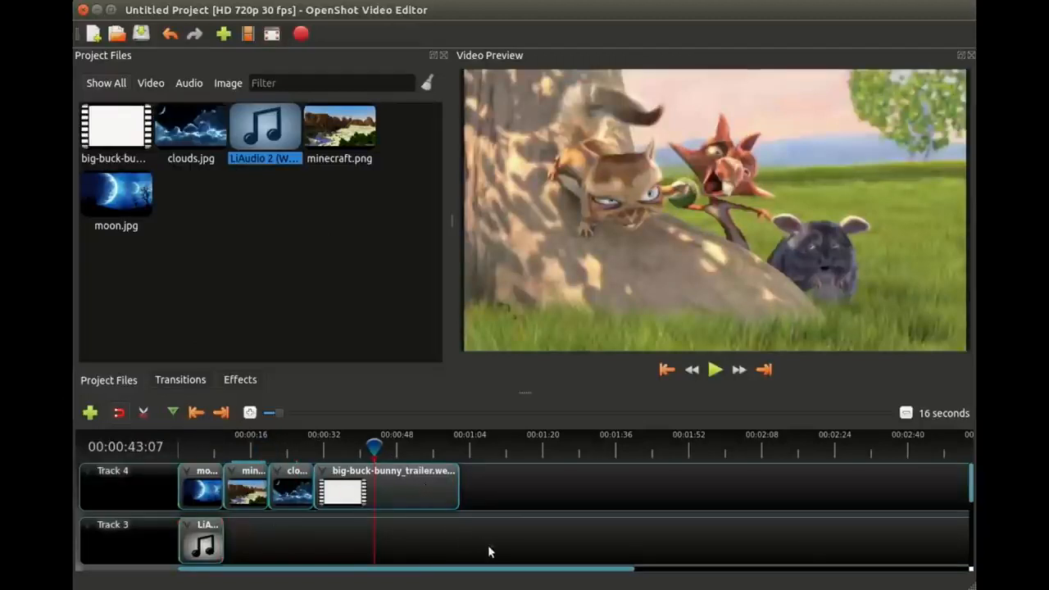
drag(492, 546, 192, 487)
right_click(199, 487)
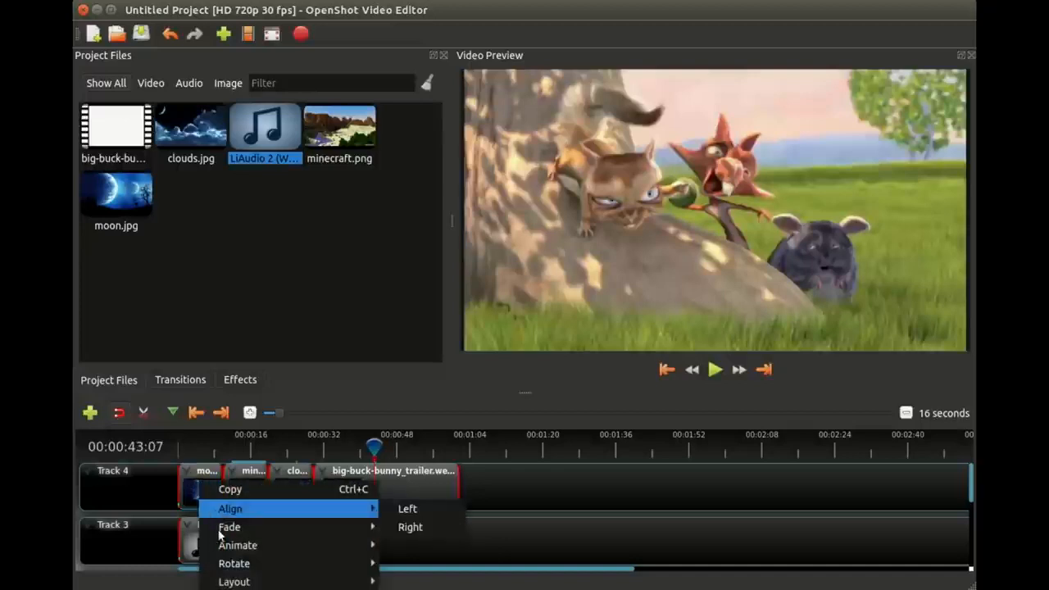
mouse_move(238, 563)
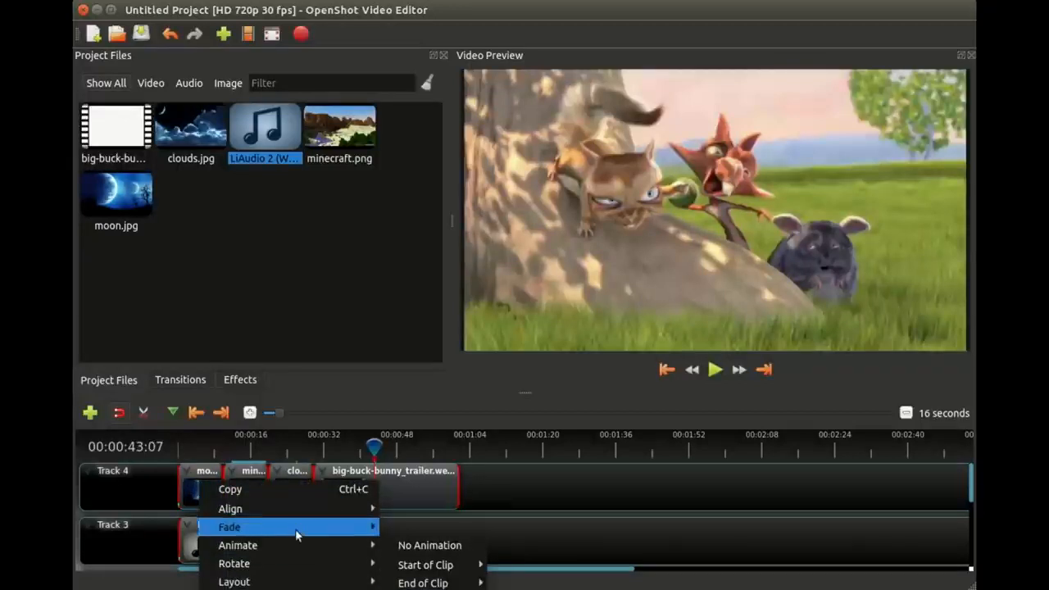
mouse_move(299, 529)
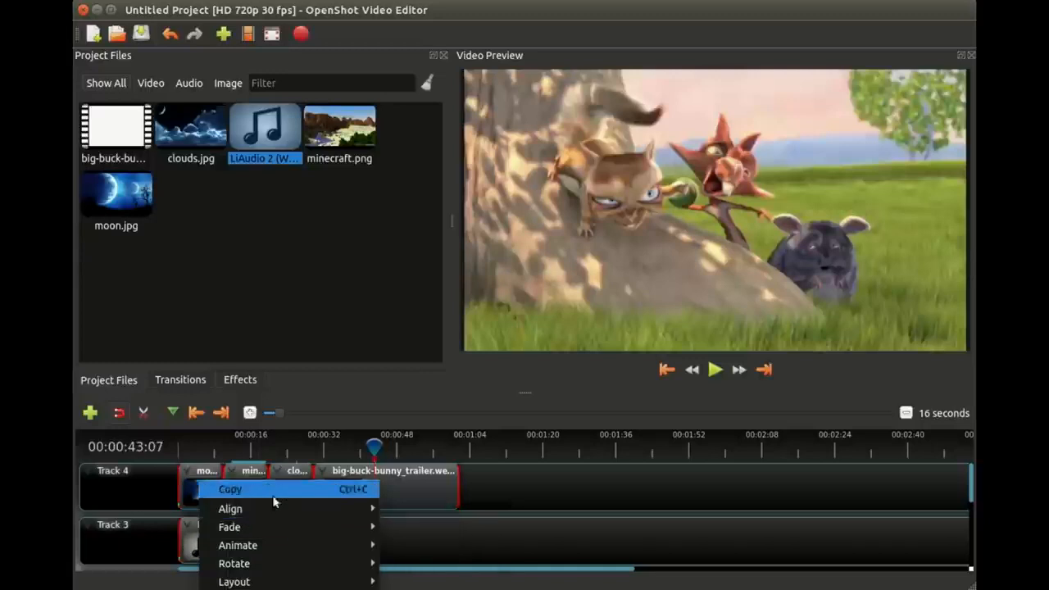
click(328, 589)
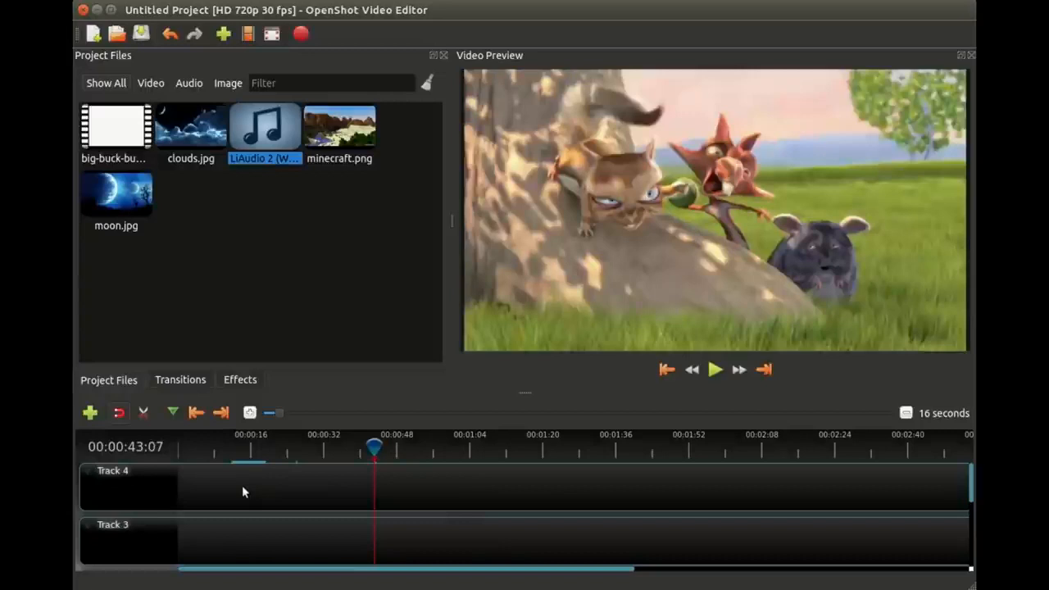
Step: Select all five project files together and open the Add To Timeline dialog for them
click(253, 300)
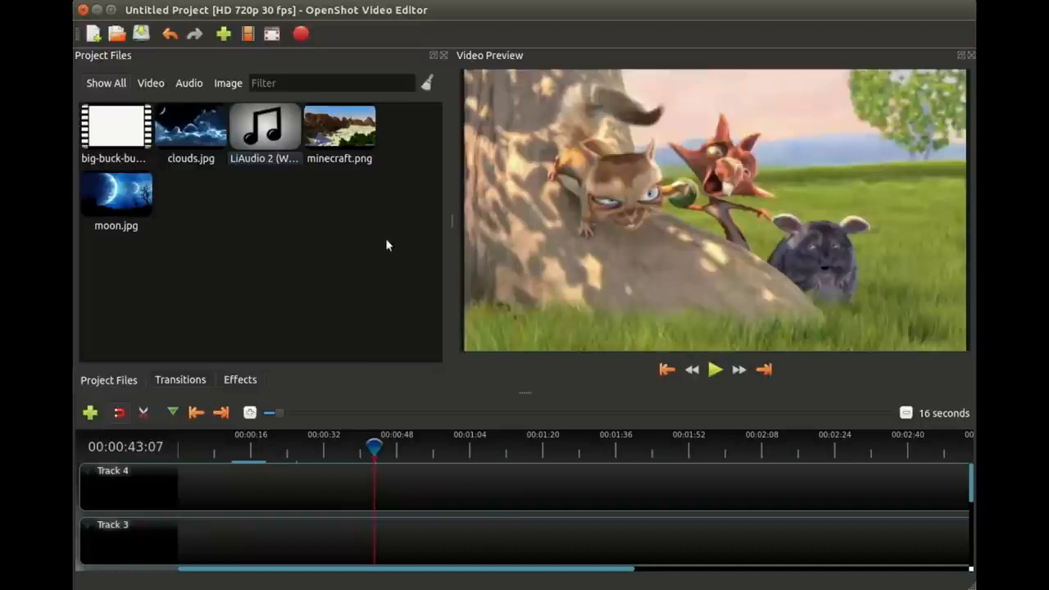
drag(385, 242, 105, 120)
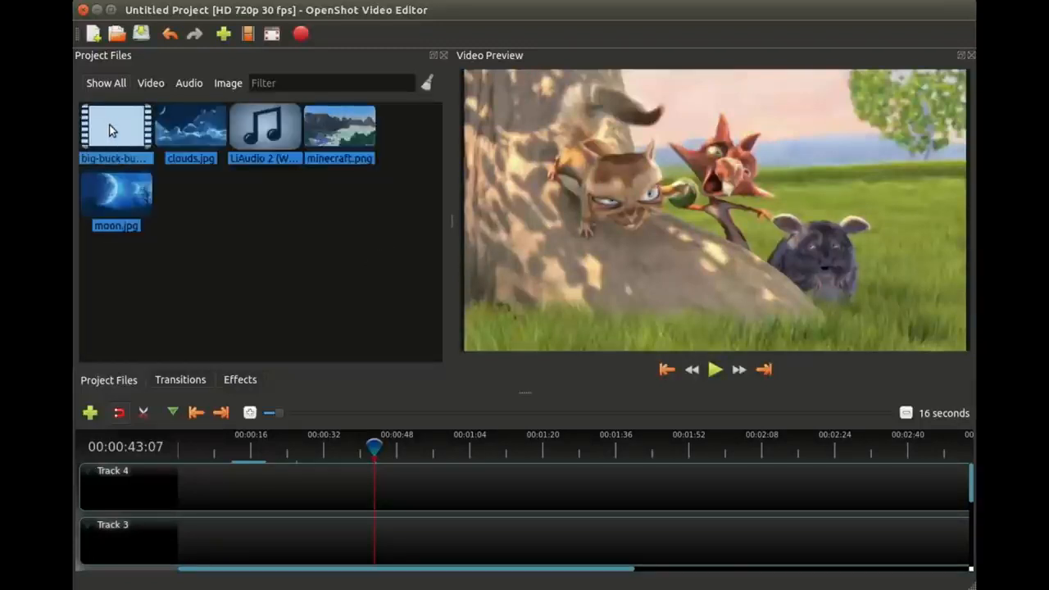
right_click(109, 125)
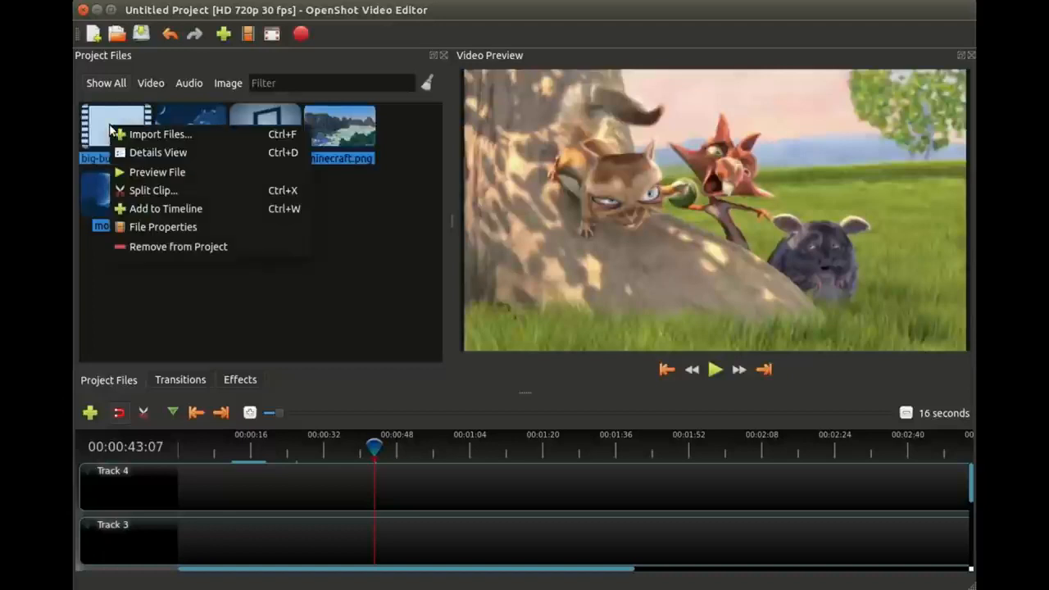
click(187, 209)
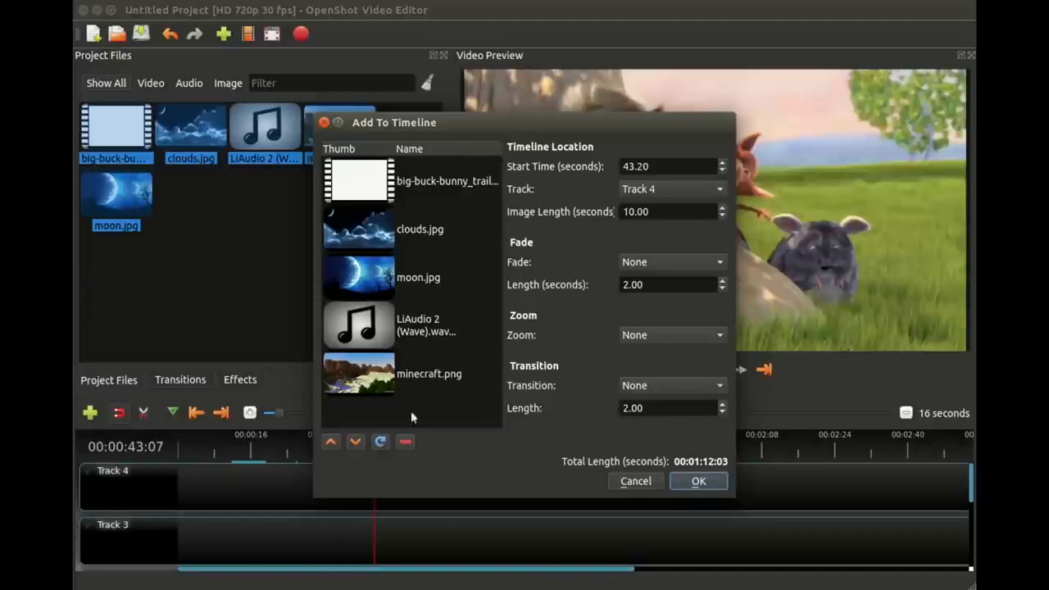
Step: Shuffle the file order until moon.jpg is first and the video last, and add the files to Track 4 at 43.20 seconds
click(380, 443)
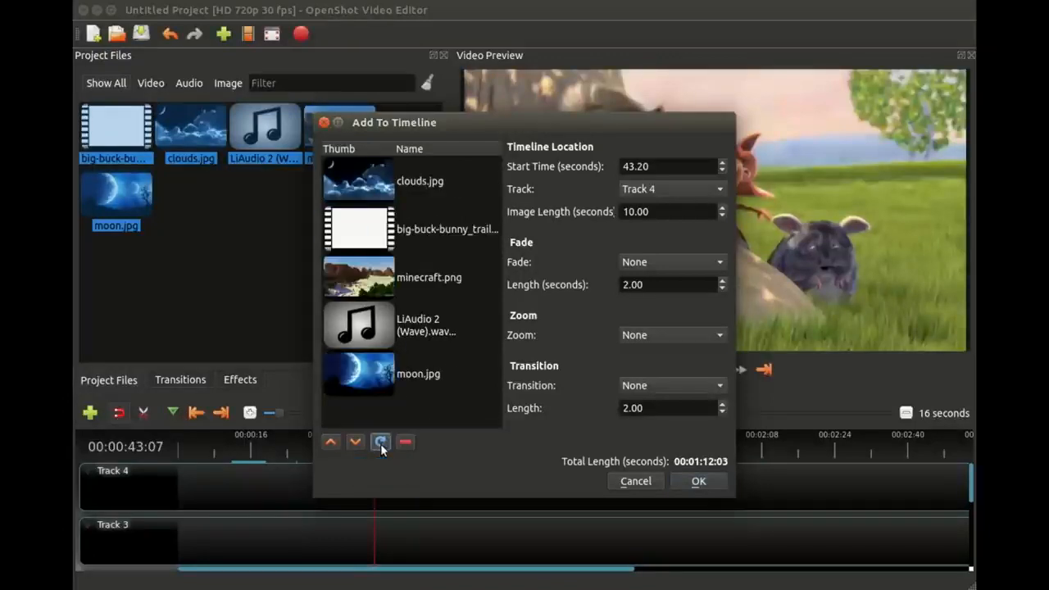
click(381, 443)
click(381, 443)
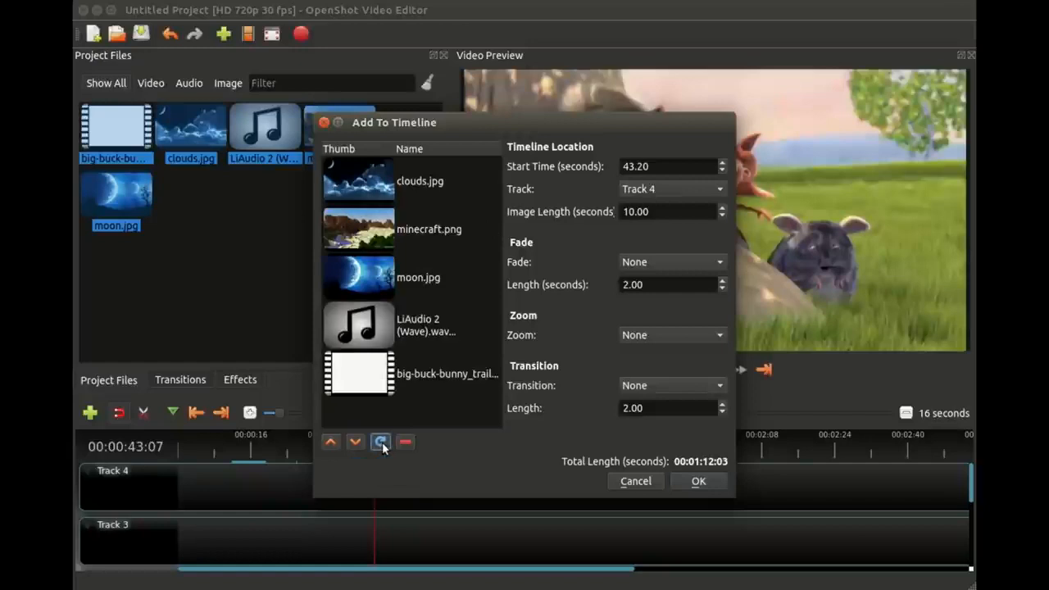
click(381, 443)
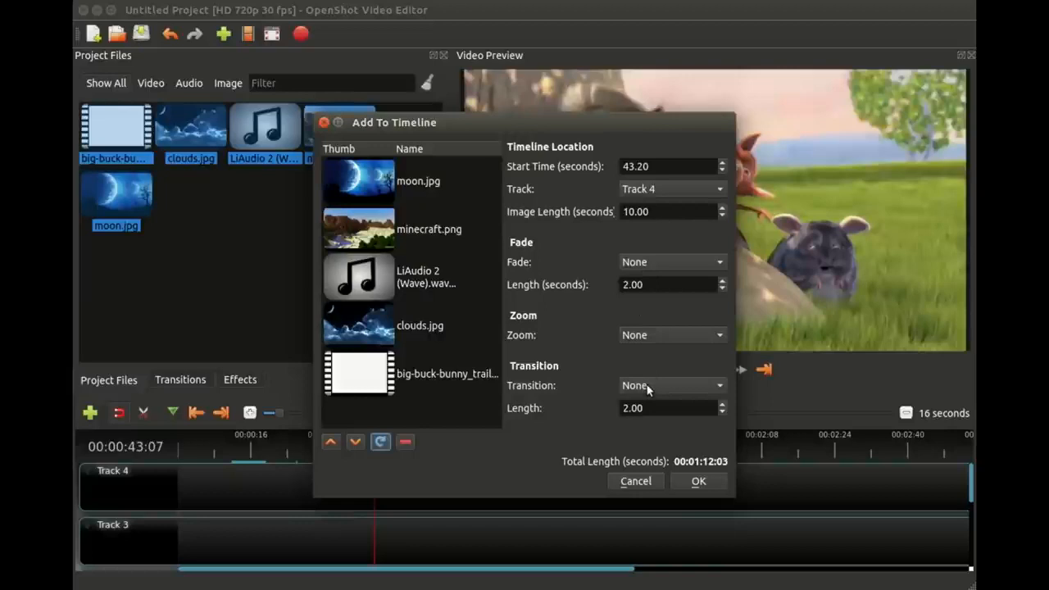
click(697, 482)
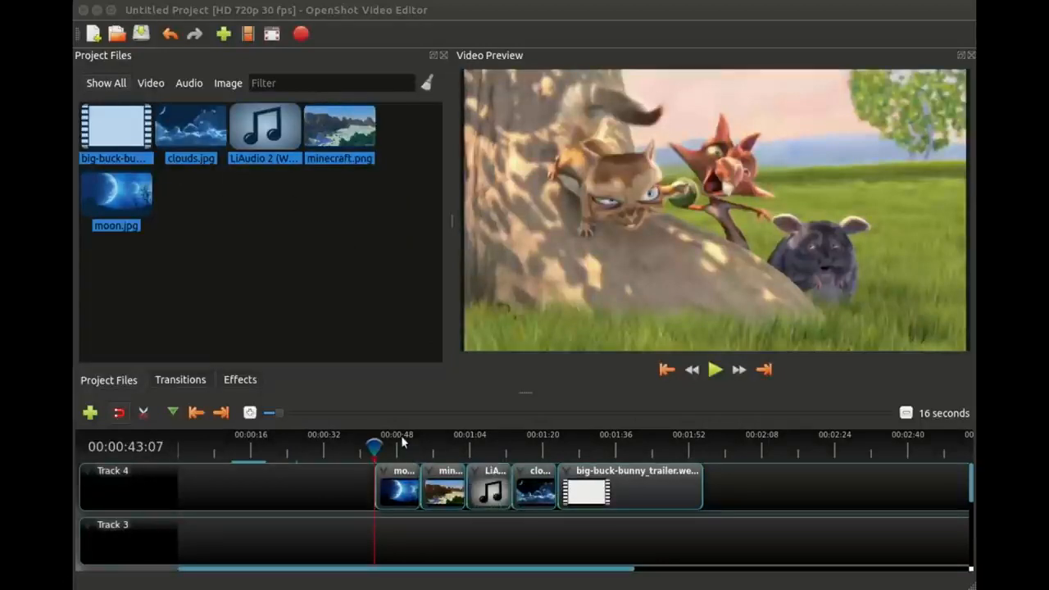
Step: Scrub through the added clips on Track 4, and preview moon.jpg and the empty stretch before it
drag(400, 442, 612, 443)
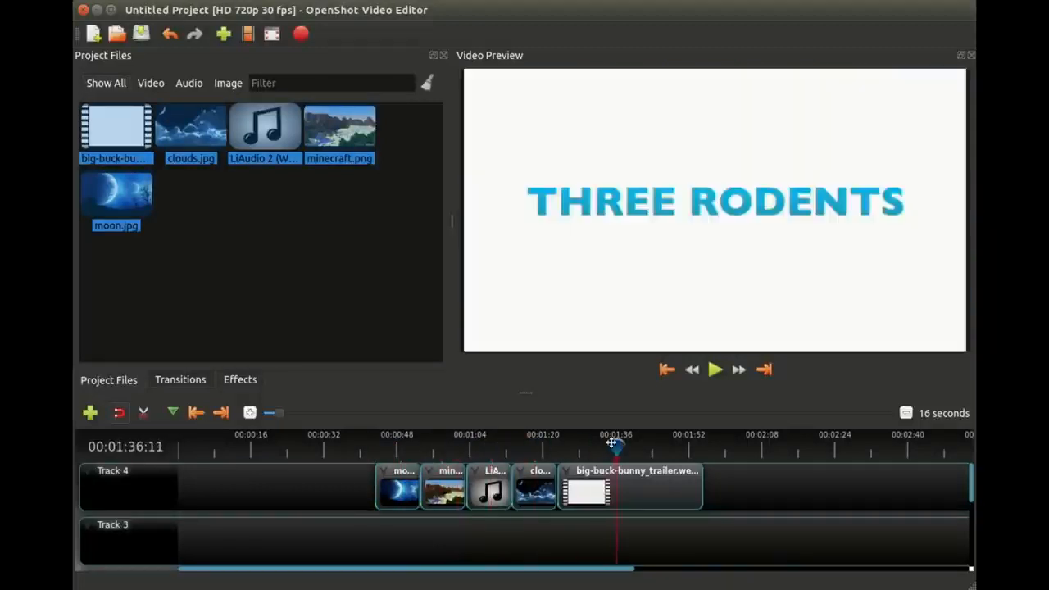
click(396, 443)
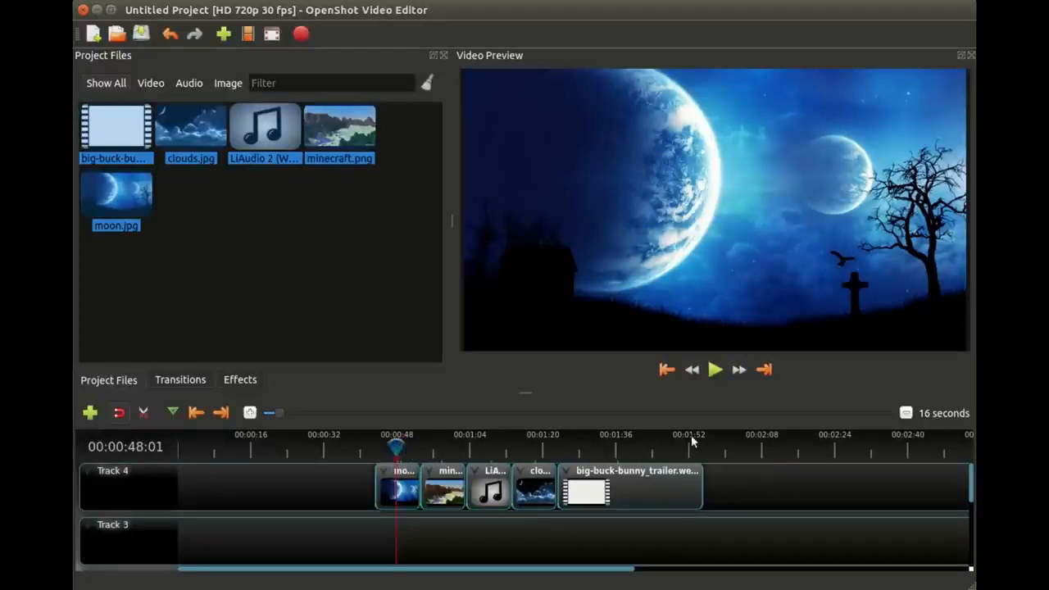
click(286, 449)
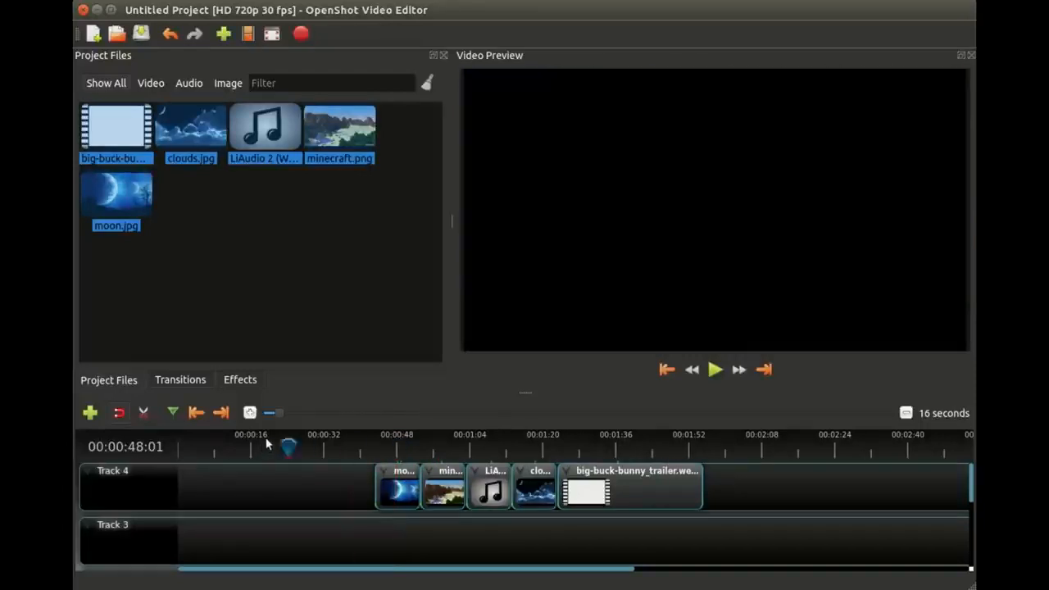
click(266, 444)
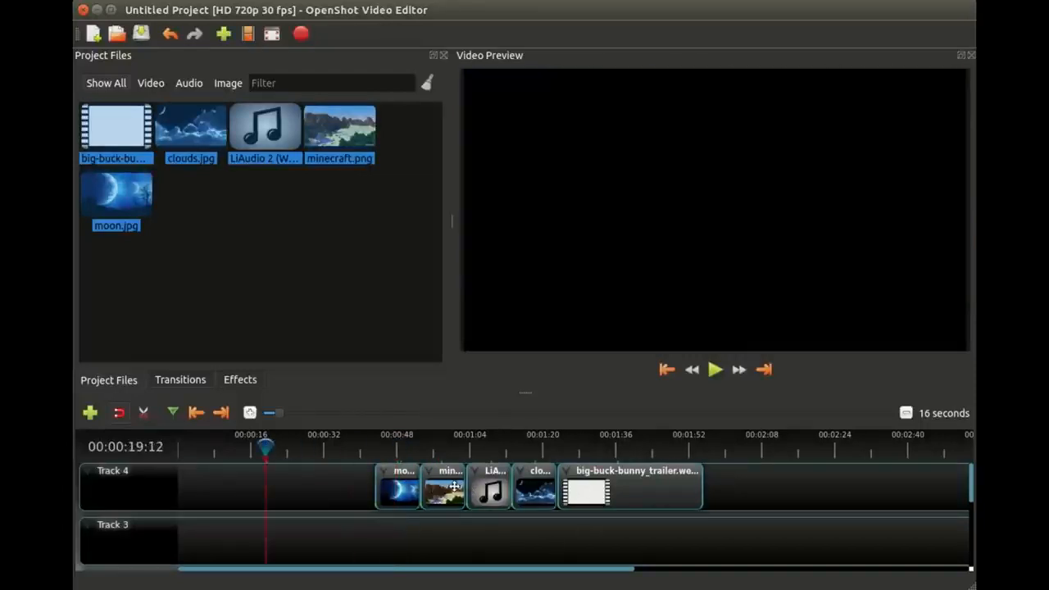
Step: Move all five clips to the start of Track 4, and delete the audio, clouds.jpg and big-buck-bunny_trailer.webm clips
drag(810, 482, 408, 504)
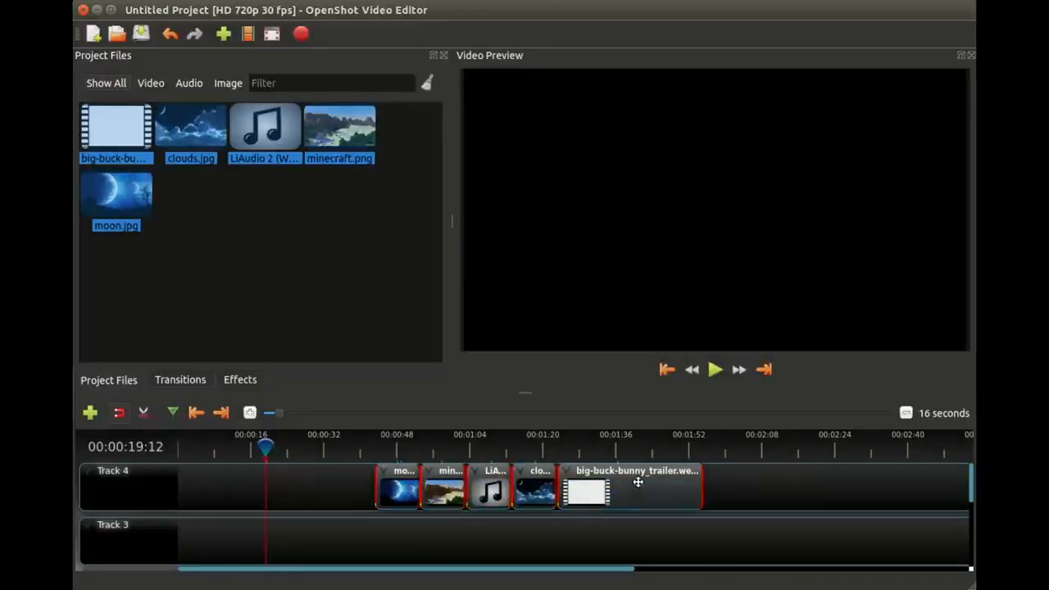
drag(637, 482, 438, 475)
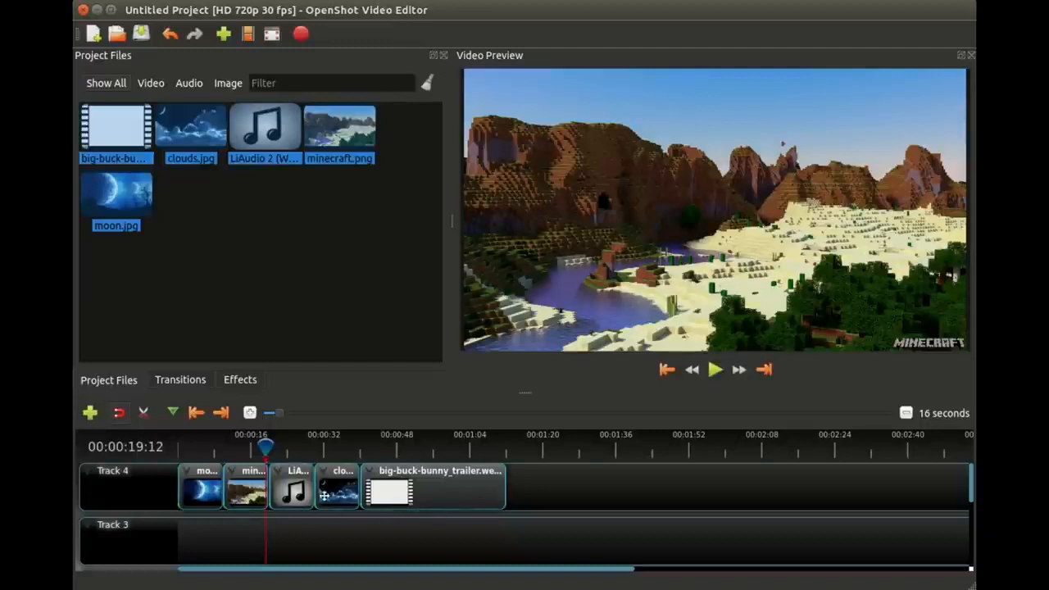
drag(606, 490, 284, 481)
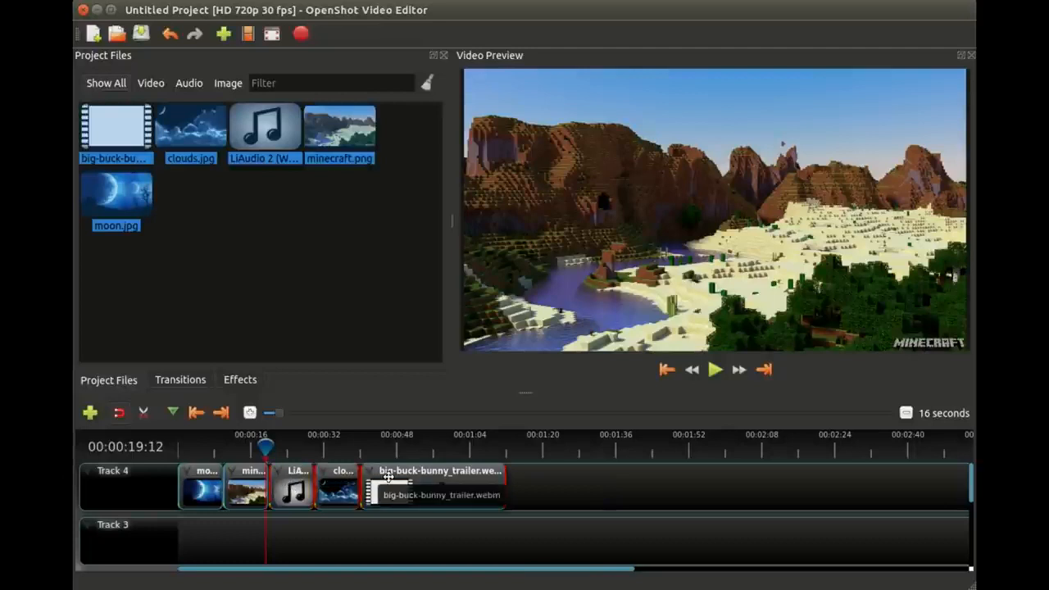
key(Delete)
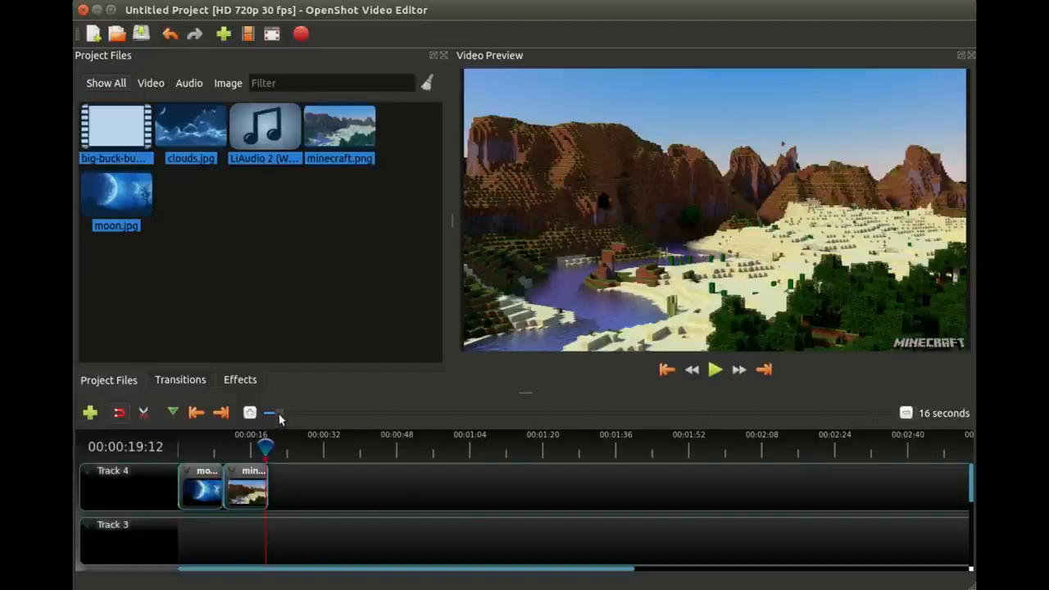
Step: With the timeline scale at 9 seconds, overlap minecraft.png onto the end of moon.jpg from the playhead at 00:00:06:18 to create a transition
mouse_move(279, 419)
mouse_down()
mouse_move(301, 417)
mouse_move(272, 412)
mouse_move(320, 412)
mouse_move(273, 413)
mouse_up()
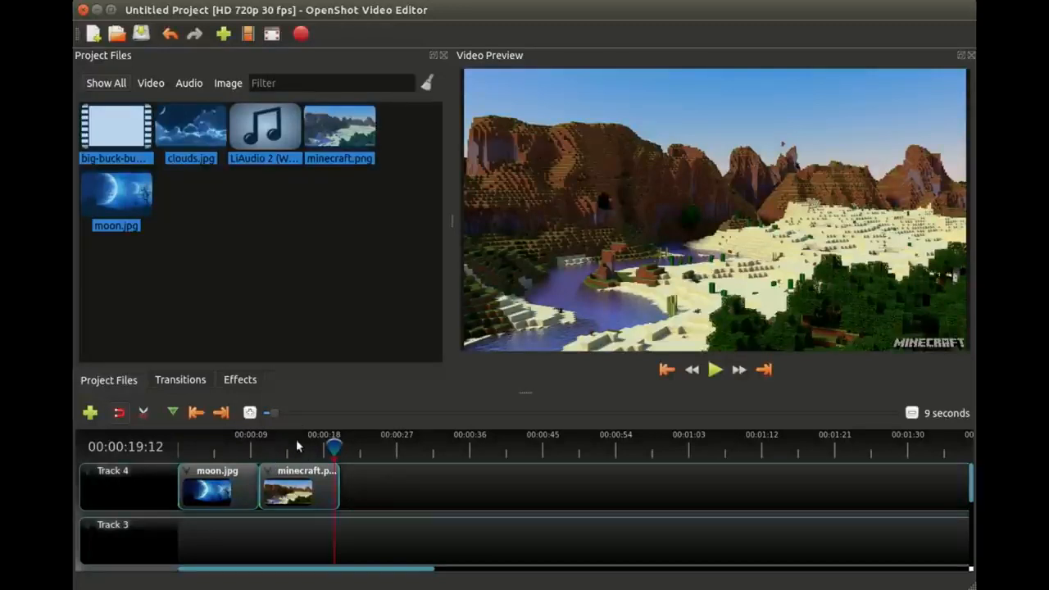
click(416, 447)
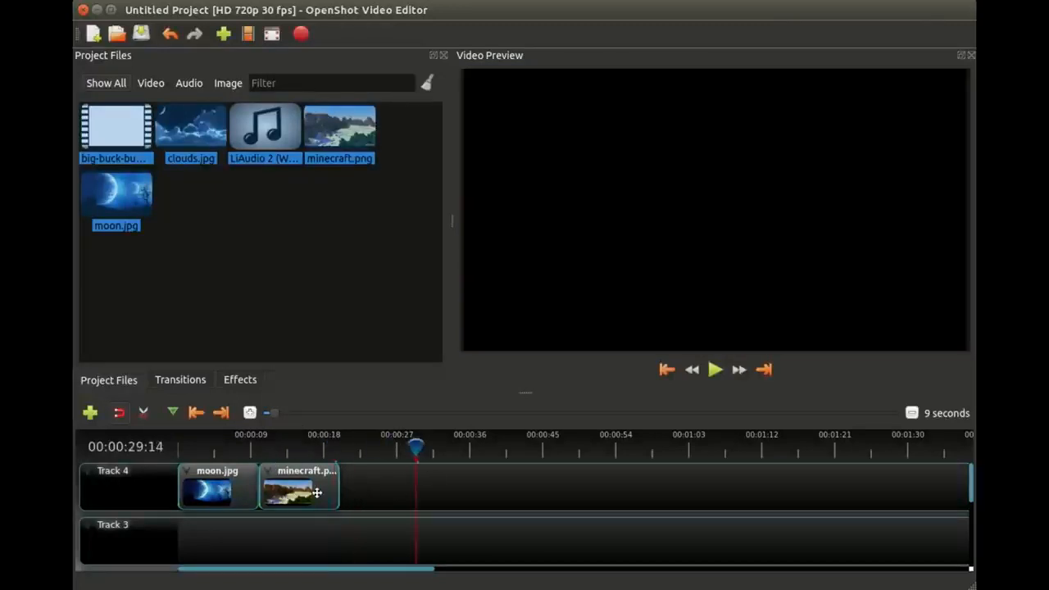
click(234, 447)
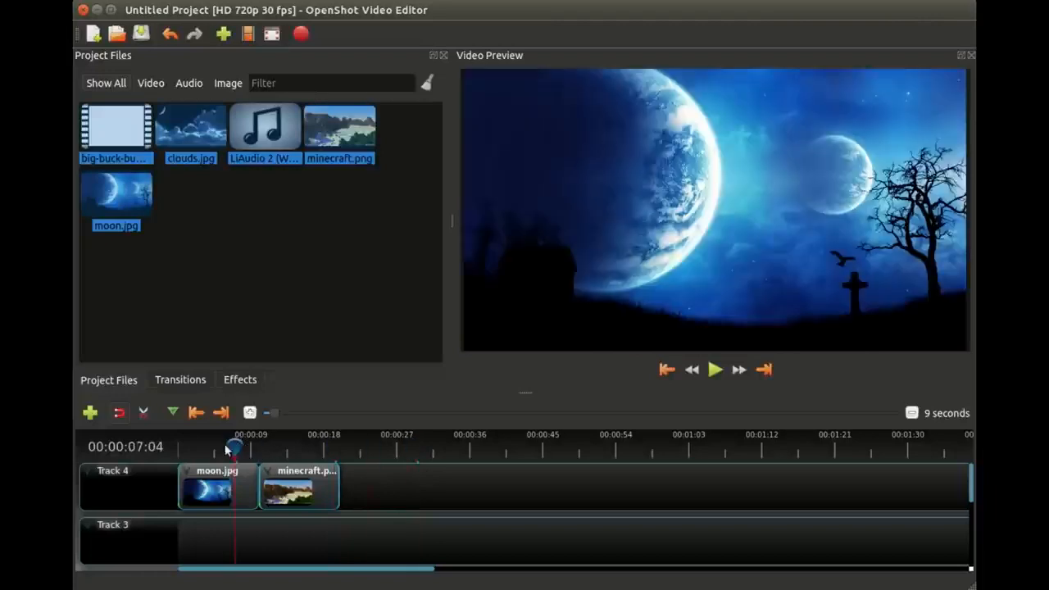
mouse_move(234, 447)
mouse_down()
mouse_move(273, 447)
mouse_move(230, 446)
mouse_up()
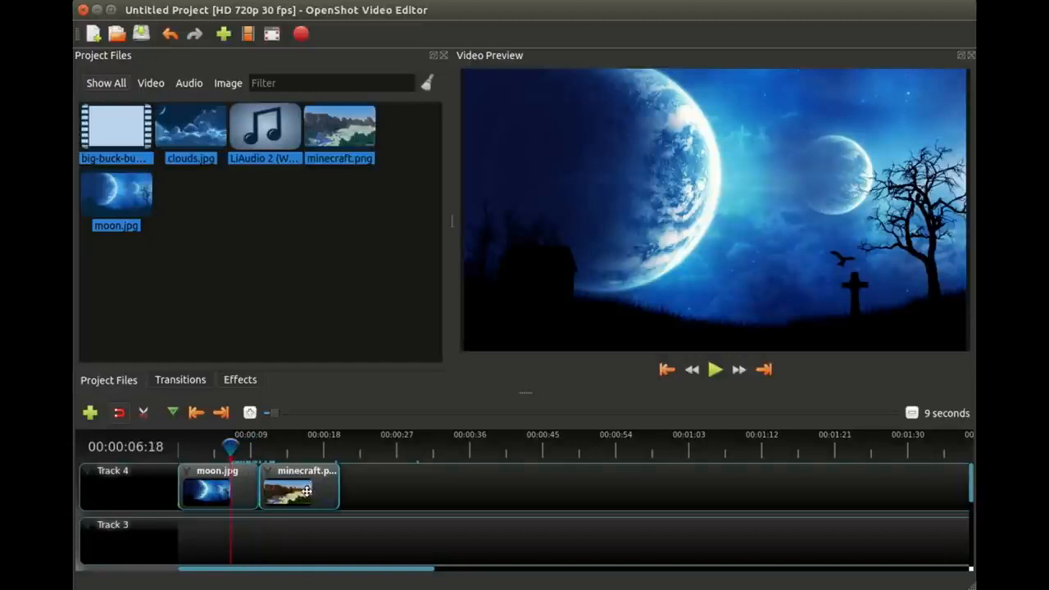
drag(307, 491, 282, 491)
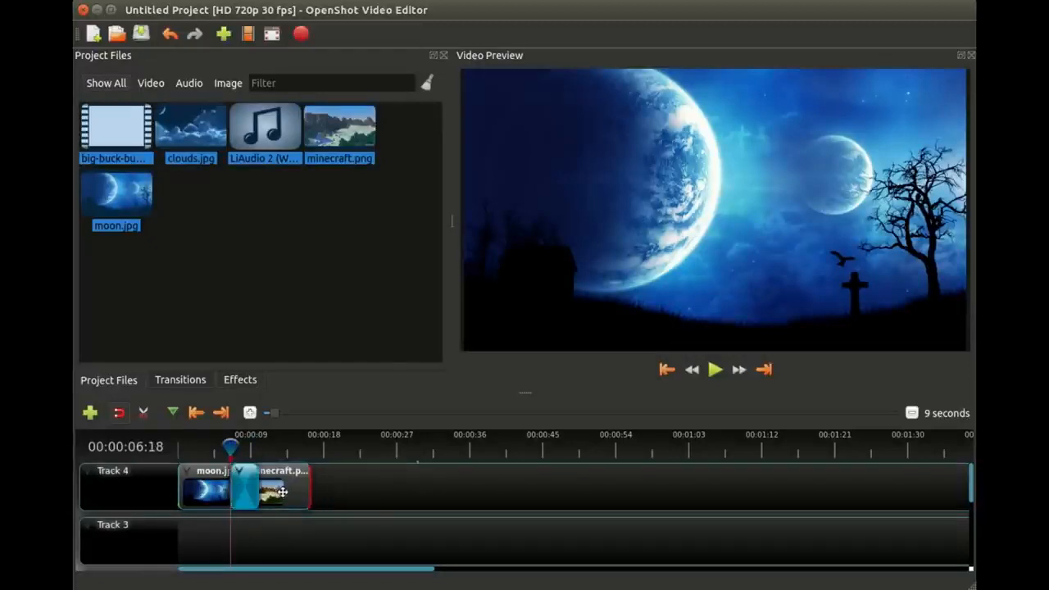
Step: Play and scrub through the transition between moon.jpg and minecraft.png
click(198, 447)
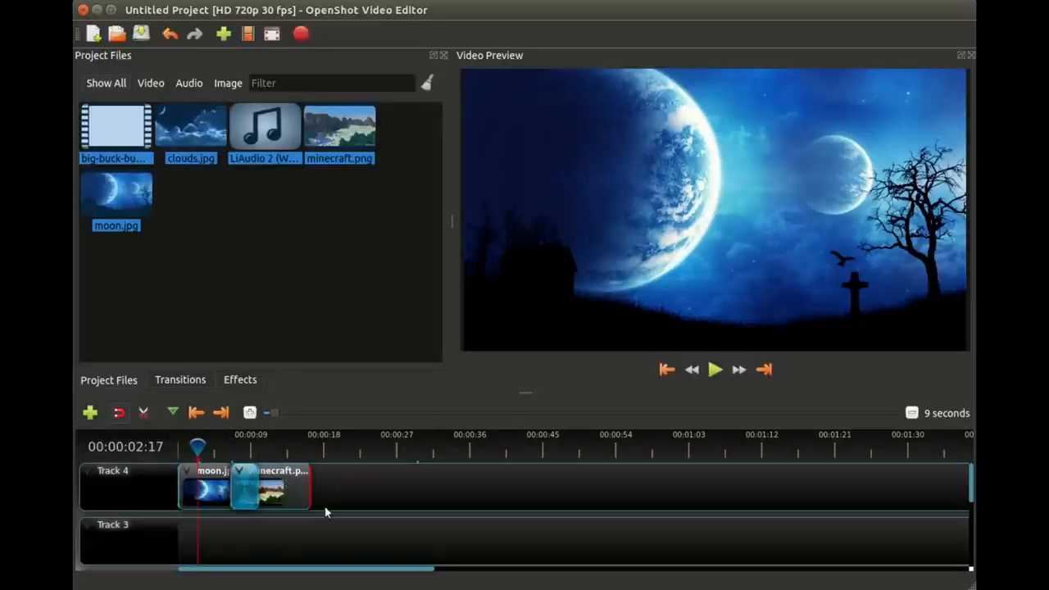
click(227, 446)
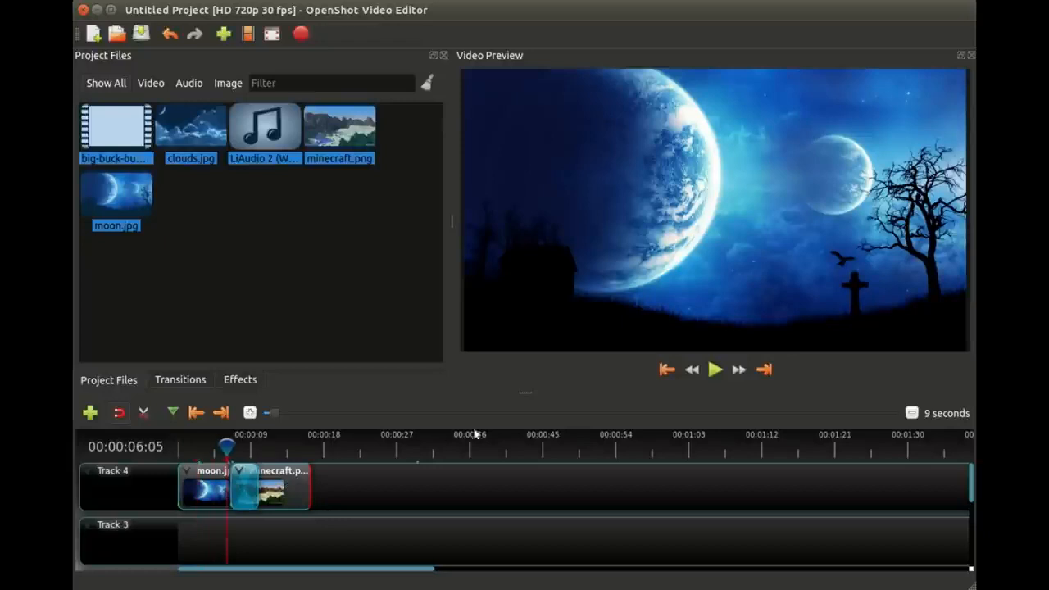
click(715, 370)
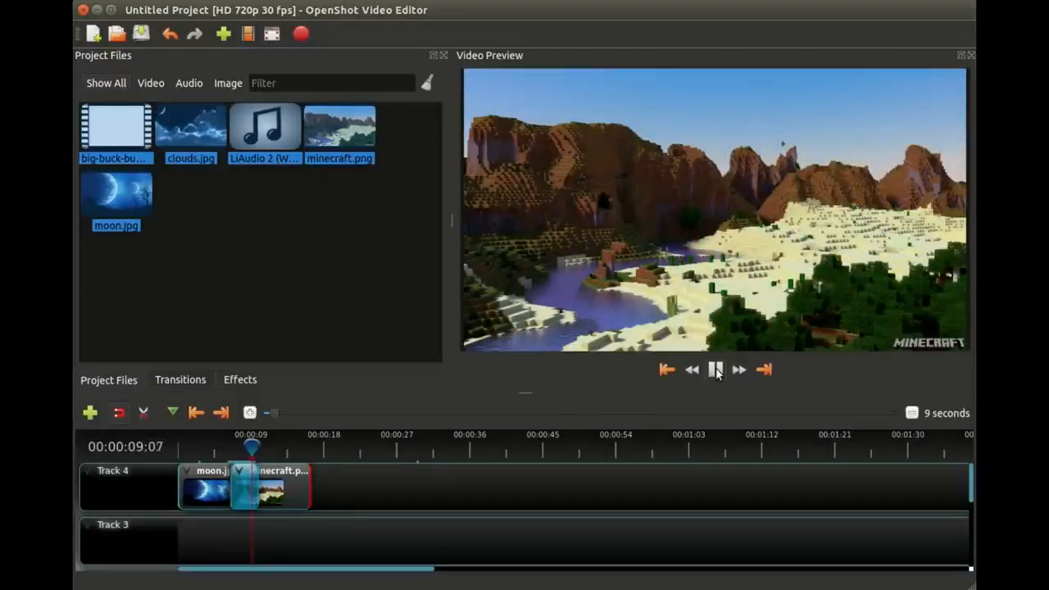
click(715, 370)
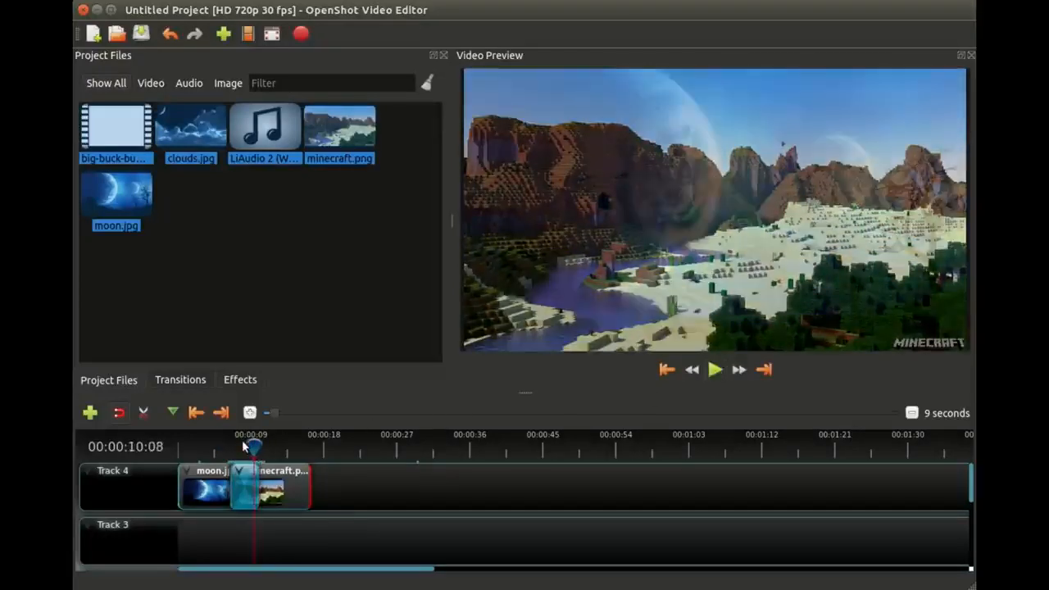
drag(243, 447, 225, 446)
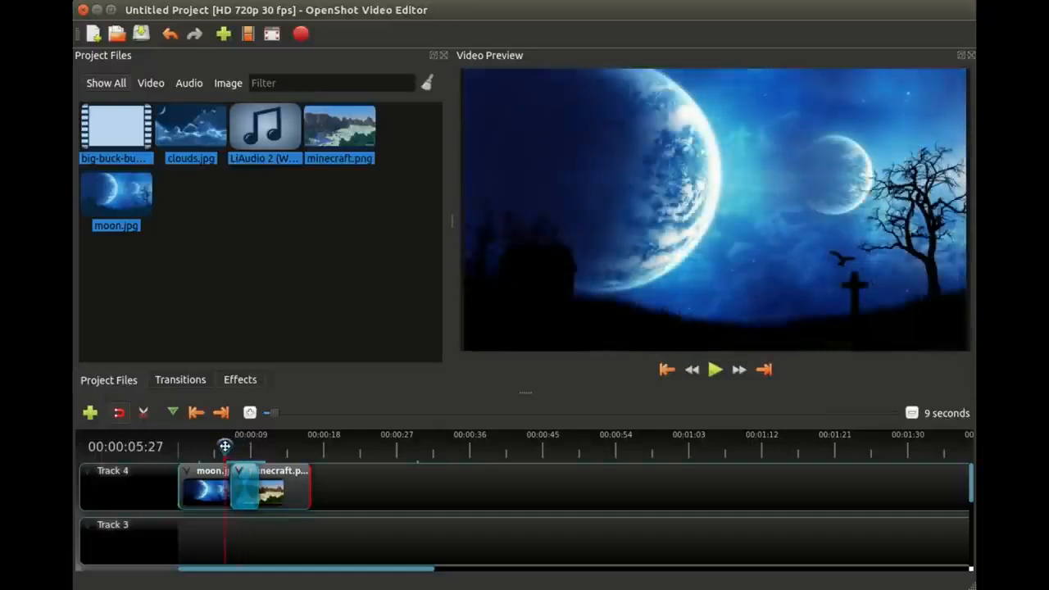
Step: Delete the transition, and move minecraft.png to about 29 seconds and moon.jpg to about 14 seconds on Track 4
click(246, 490)
key(Delete)
drag(246, 485, 430, 485)
drag(241, 486, 358, 488)
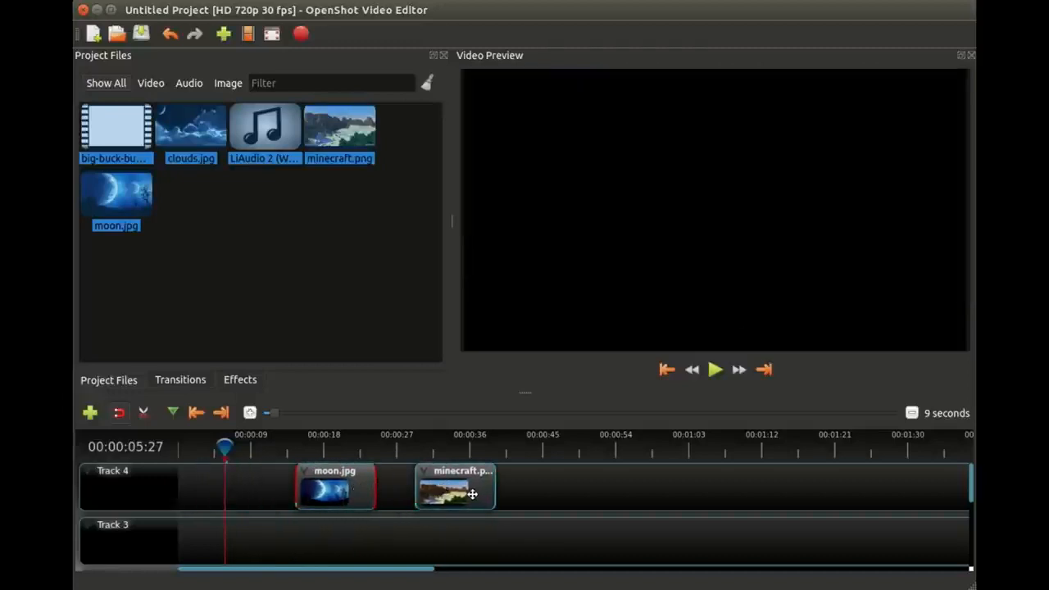
Step: Overlap minecraft.png onto moon.jpg by about 7 seconds for a longer transition, and play it from its start
drag(473, 495, 408, 494)
drag(393, 494, 378, 494)
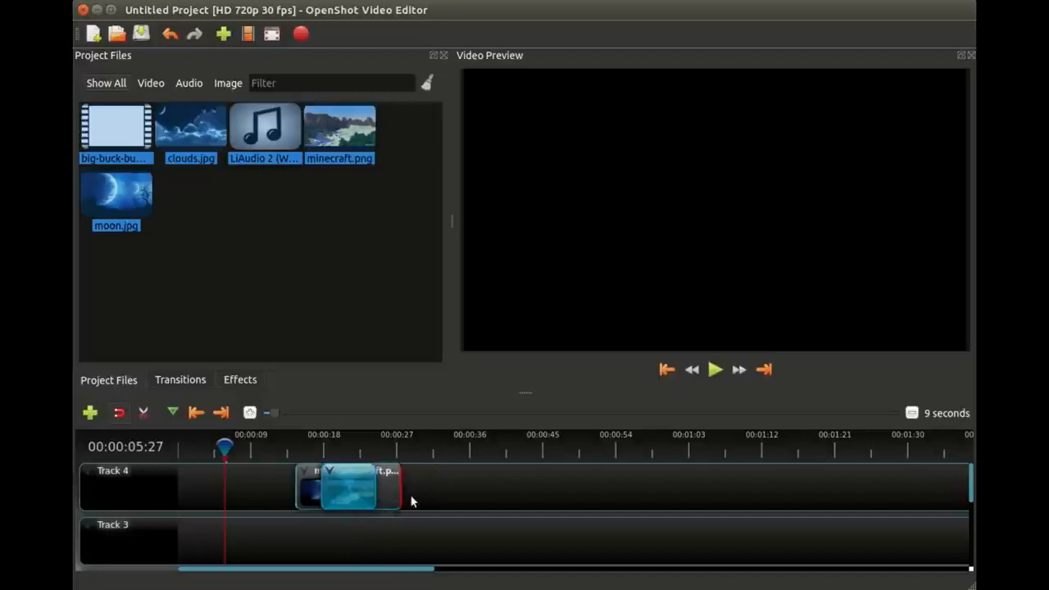
click(326, 440)
click(711, 365)
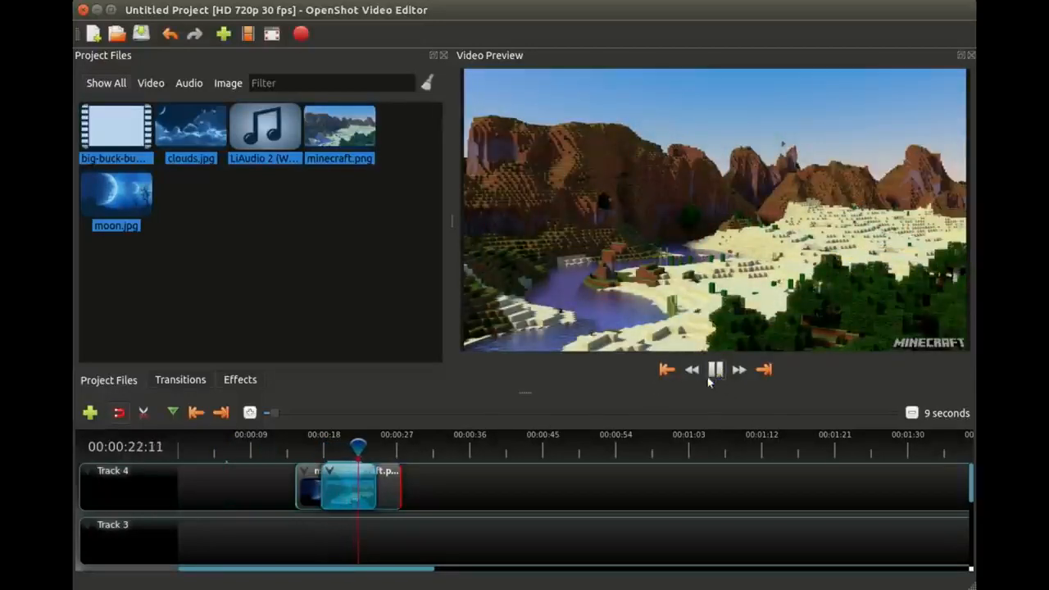
Step: Delete the automatic transition between moon.jpg and minecraft.png, and place the Puzzle transition over their overlap on Track 4
drag(498, 495, 450, 482)
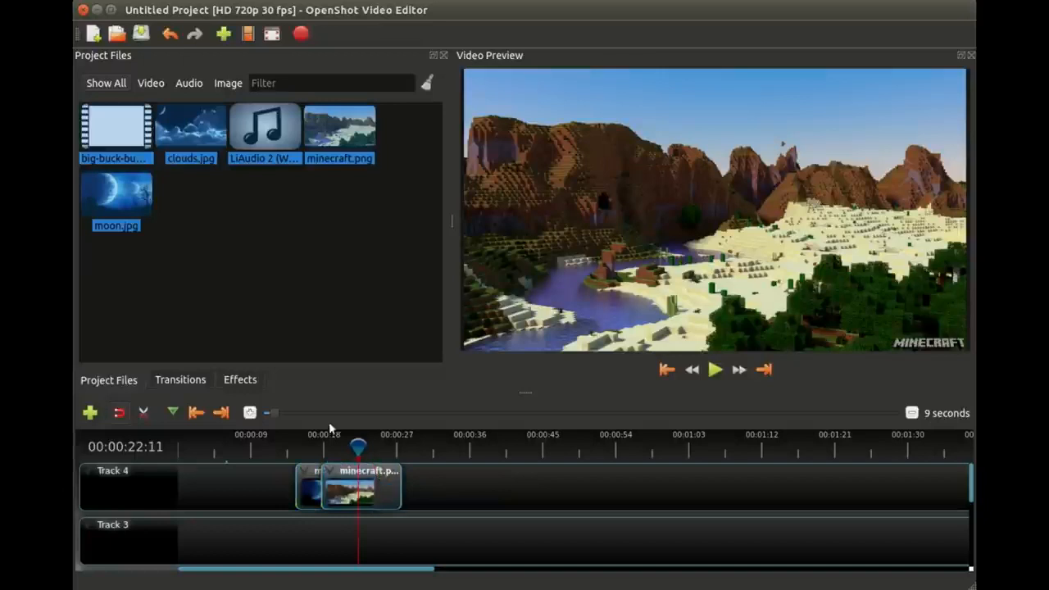
click(181, 381)
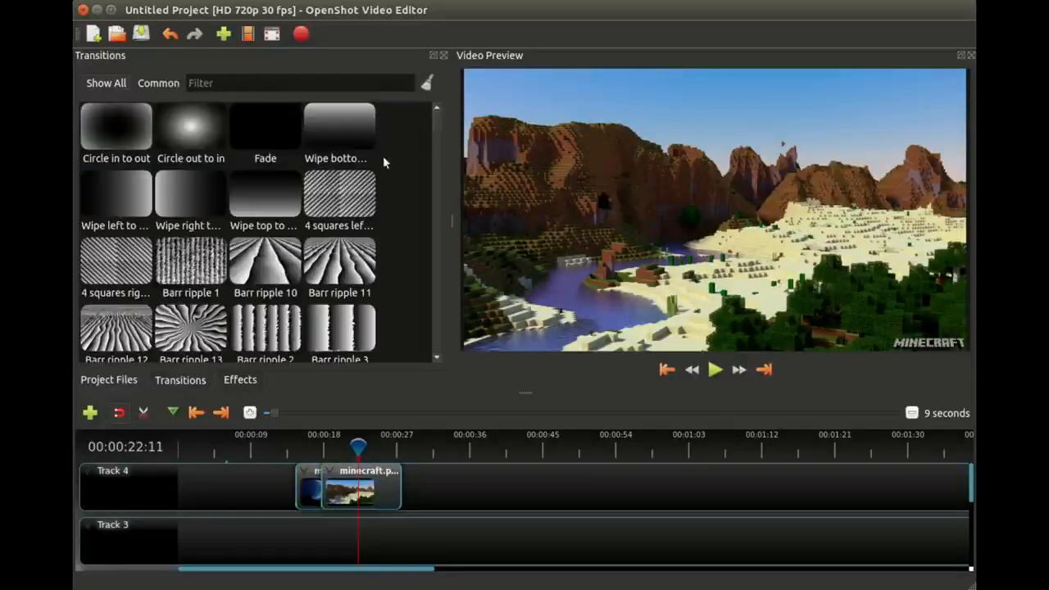
scroll(438, 123, down, 10)
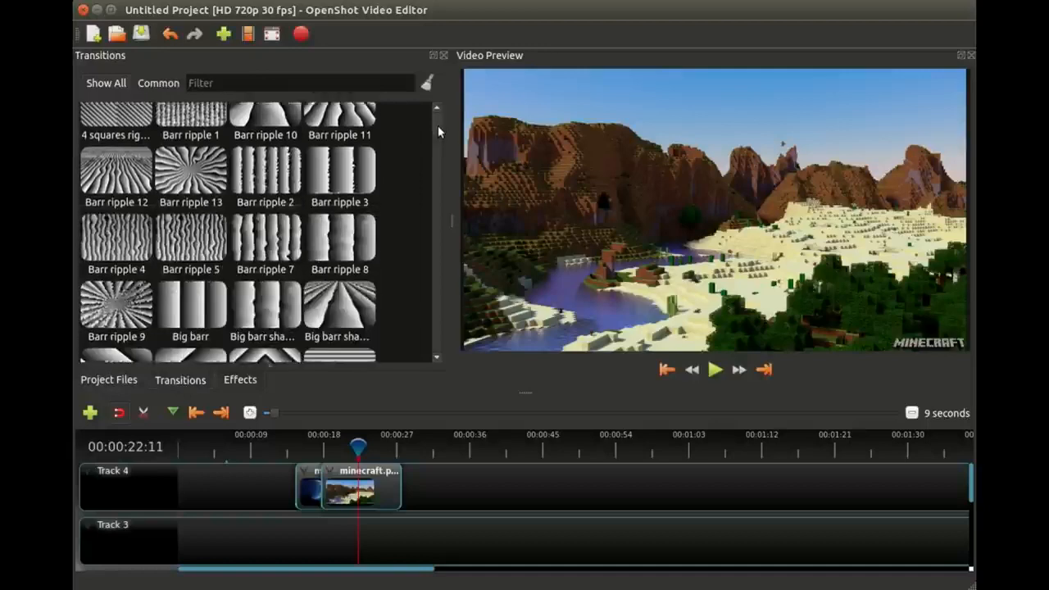
scroll(438, 145, down, 1)
scroll(437, 119, up, 10)
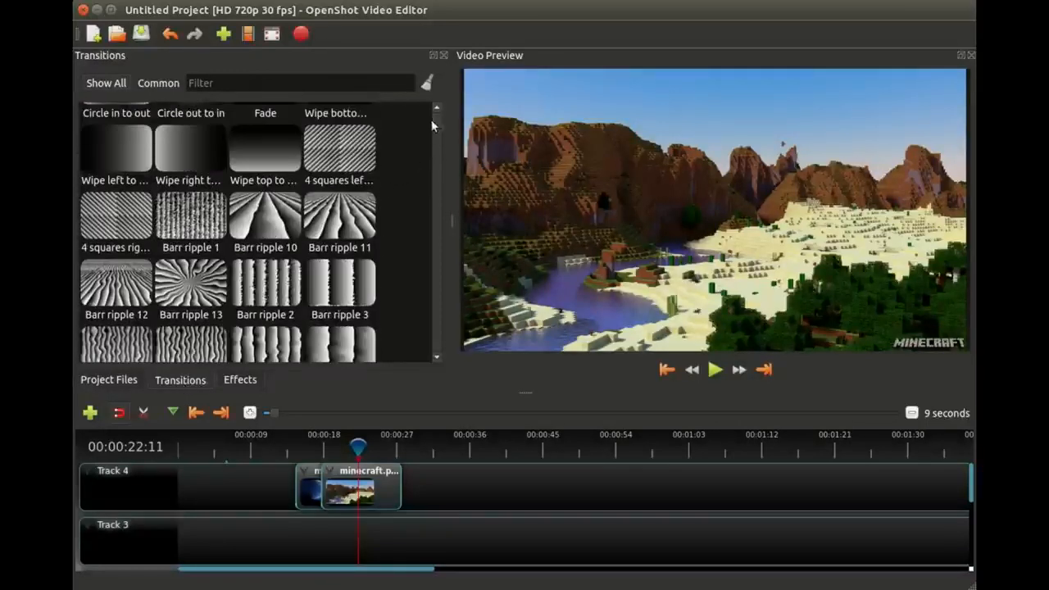
scroll(432, 124, down, 20)
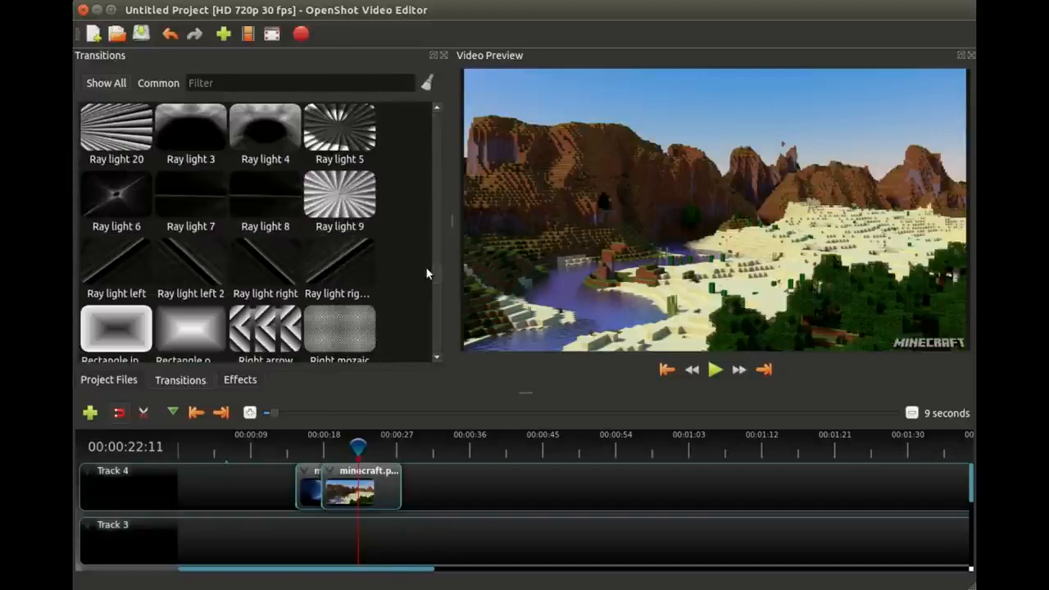
scroll(425, 267, up, 5)
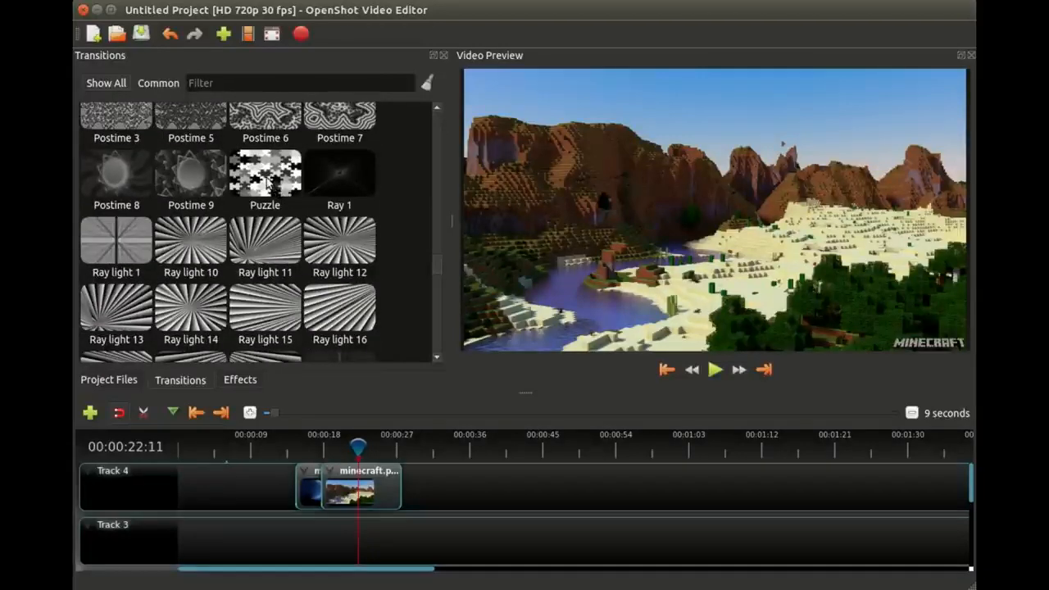
drag(265, 180, 327, 464)
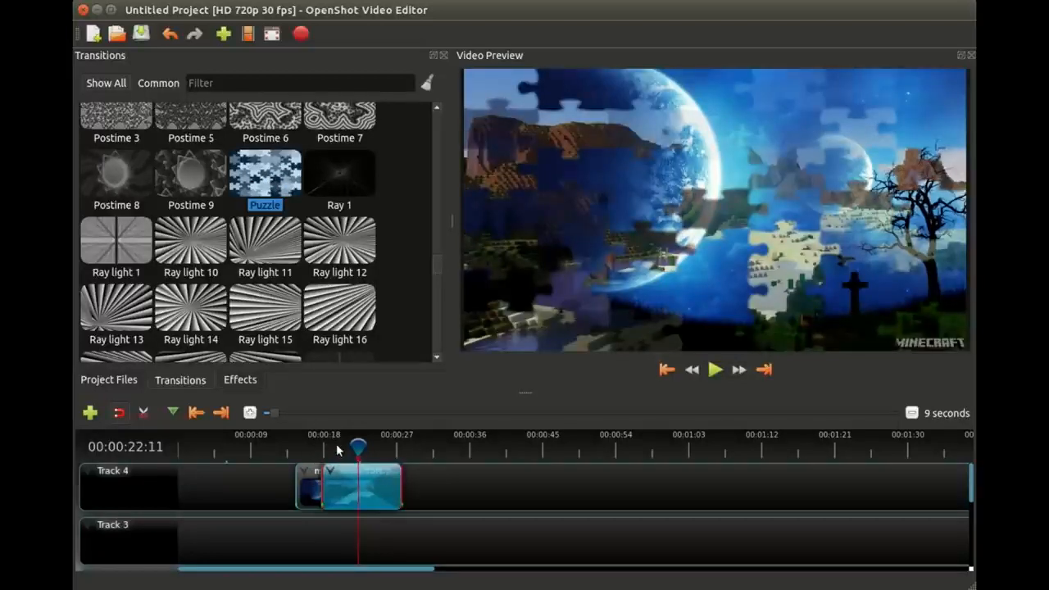
Step: Play the Puzzle transition from 00:00:19:06 through to the end of minecraft.png
click(336, 447)
mouse_move(336, 447)
mouse_down()
mouse_move(360, 445)
mouse_move(333, 446)
mouse_up()
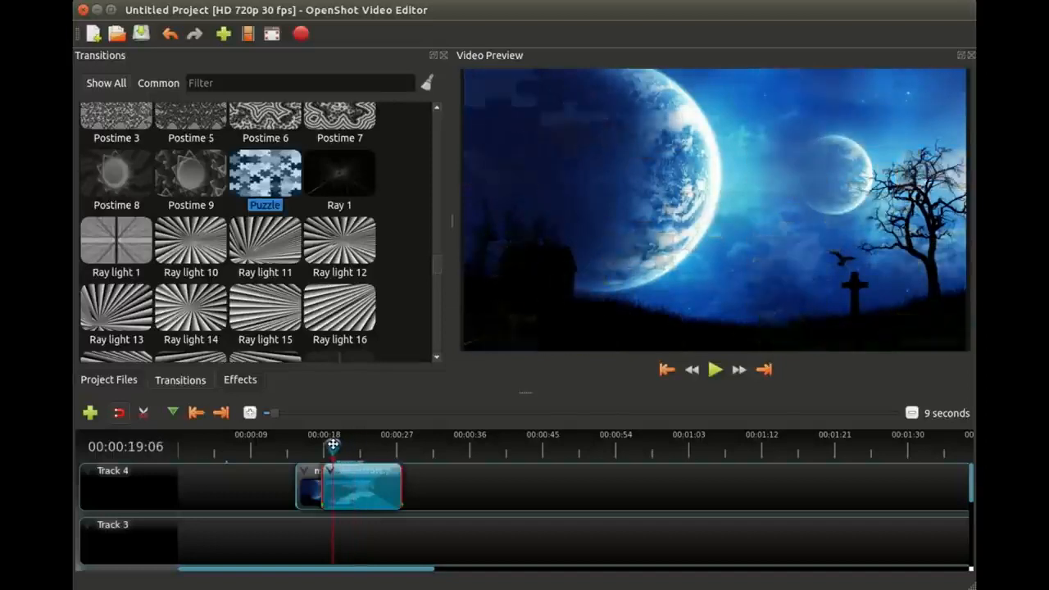
click(711, 373)
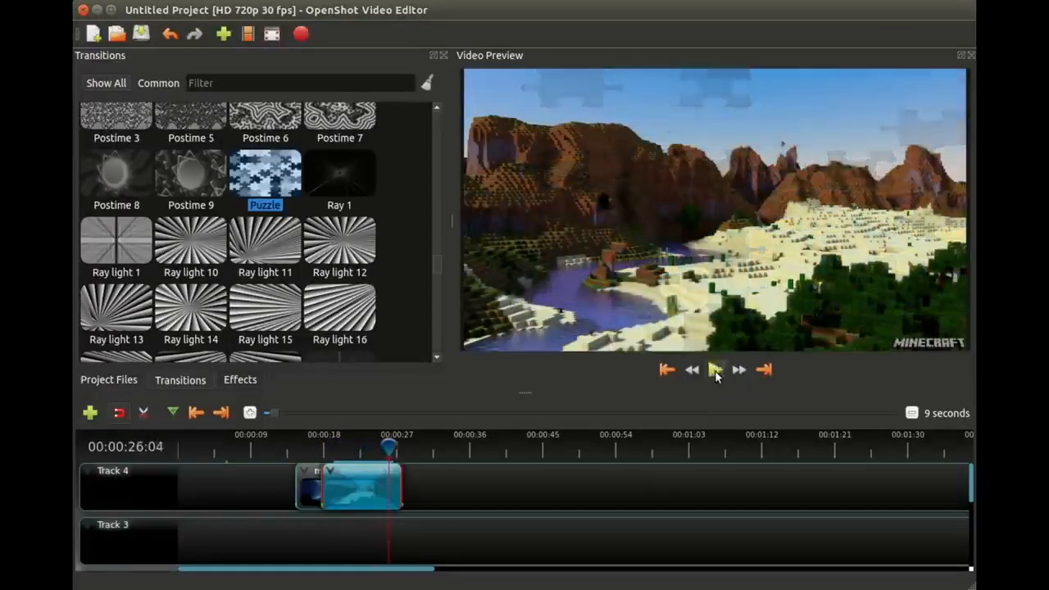
click(715, 370)
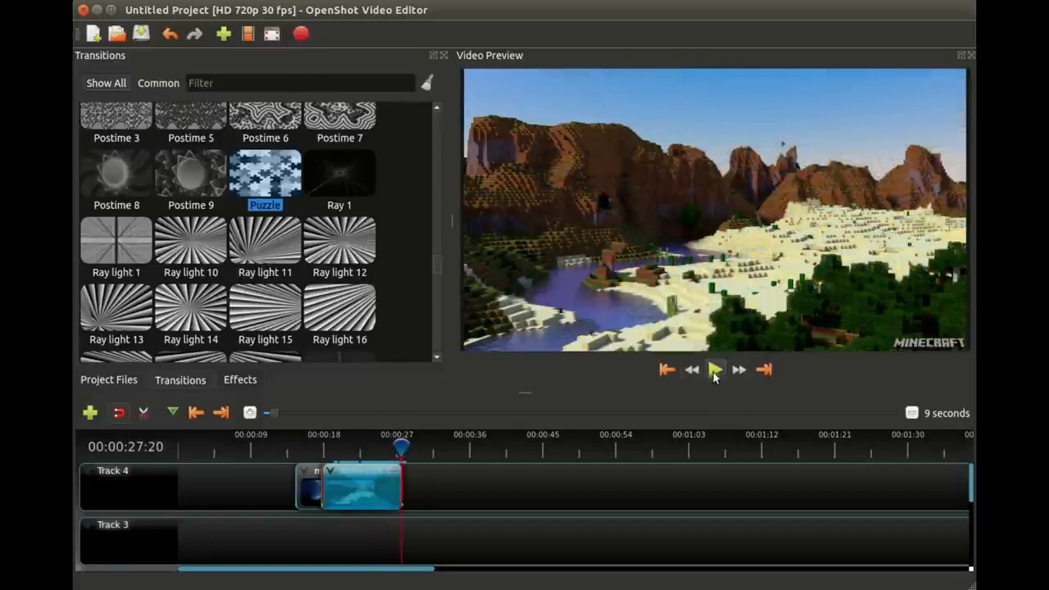
Step: Delete the Puzzle transition, moon.jpg and minecraft.png from Track 4
drag(361, 479, 513, 481)
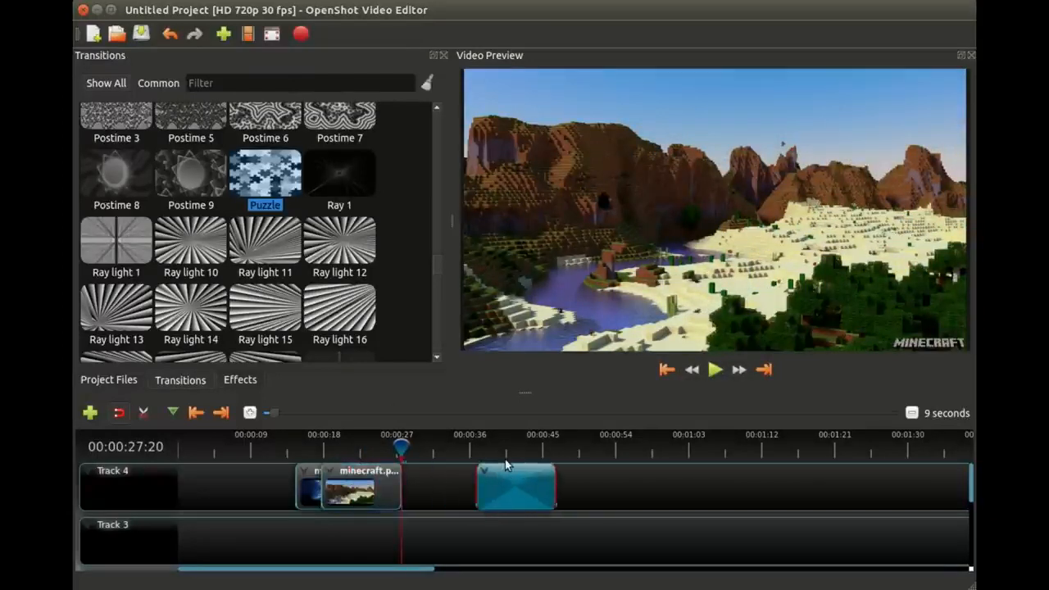
key(Delete)
drag(228, 483, 399, 496)
key(Delete)
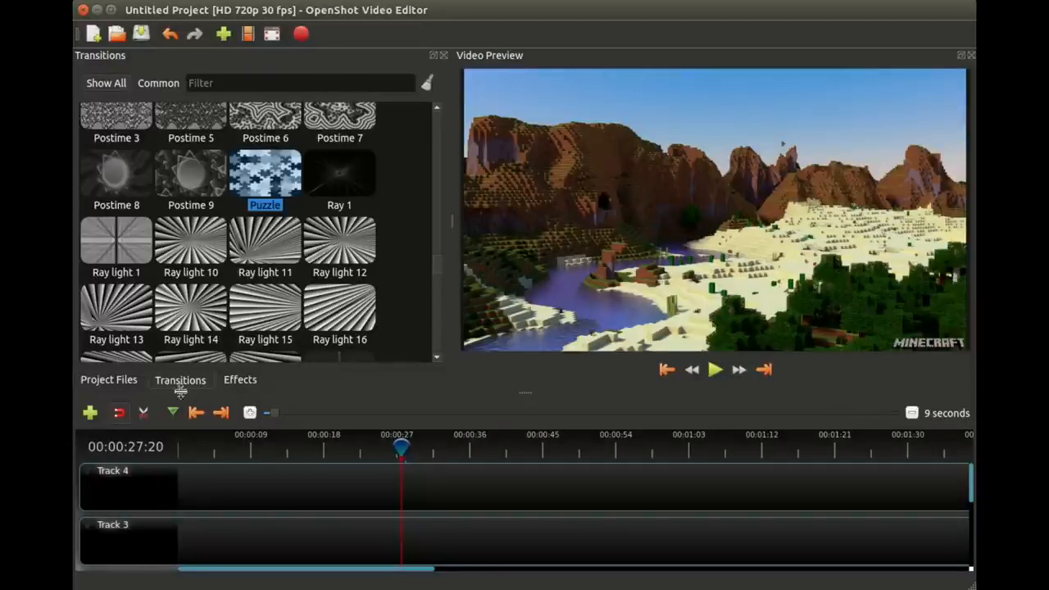
Step: Add all five project files to the timeline on Track 4 with Zoom set to Zoom In and Transition set to Random
click(108, 380)
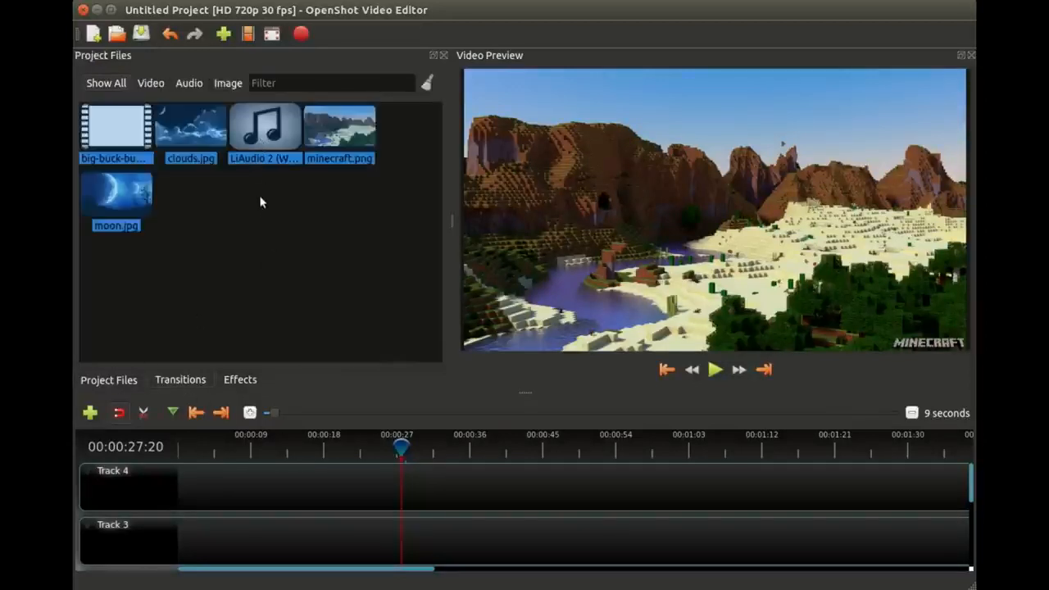
right_click(259, 123)
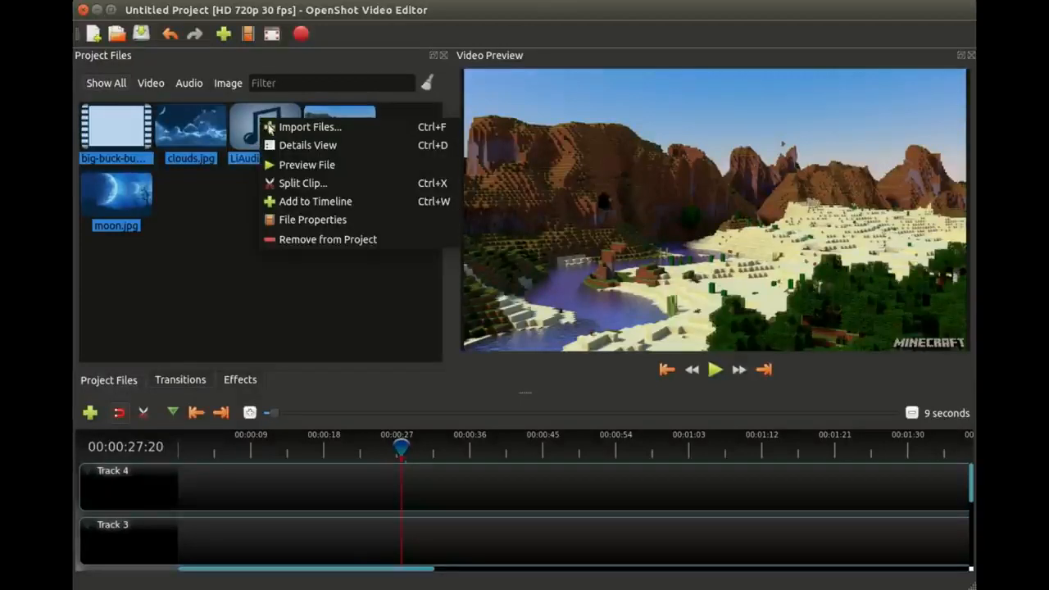
click(316, 203)
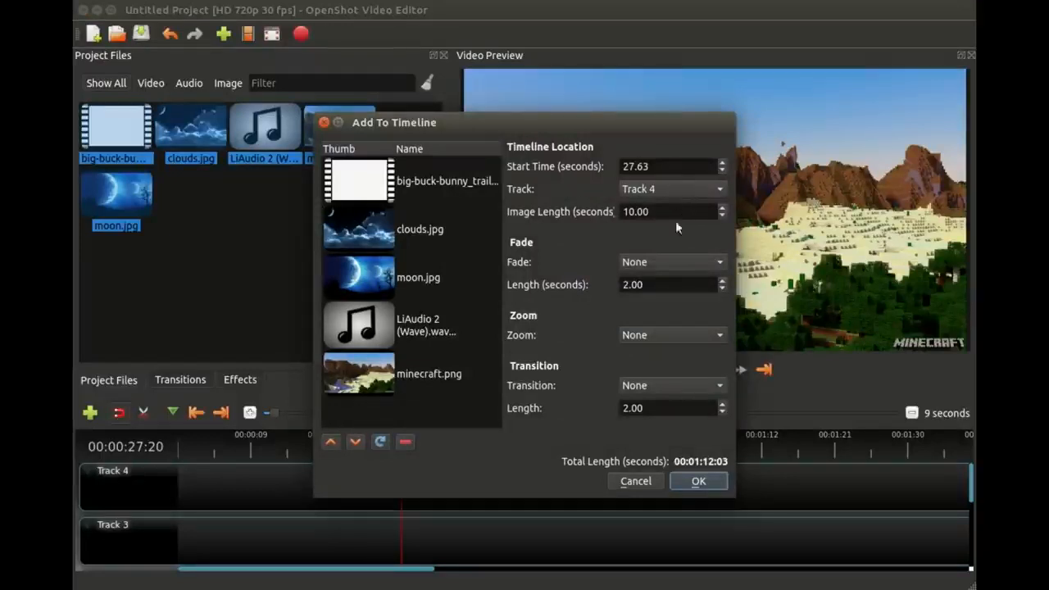
click(654, 336)
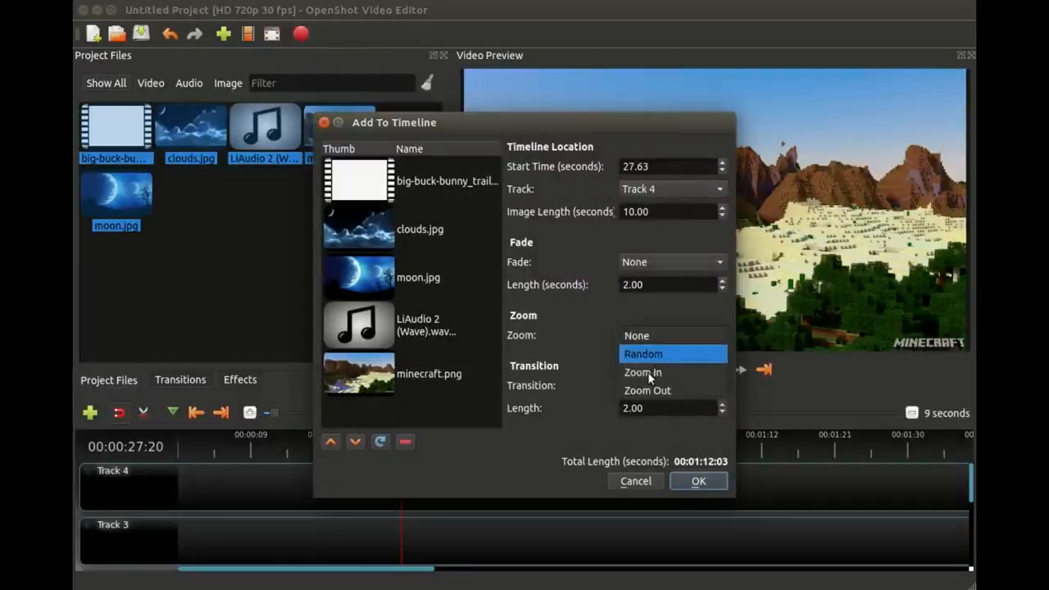
click(653, 372)
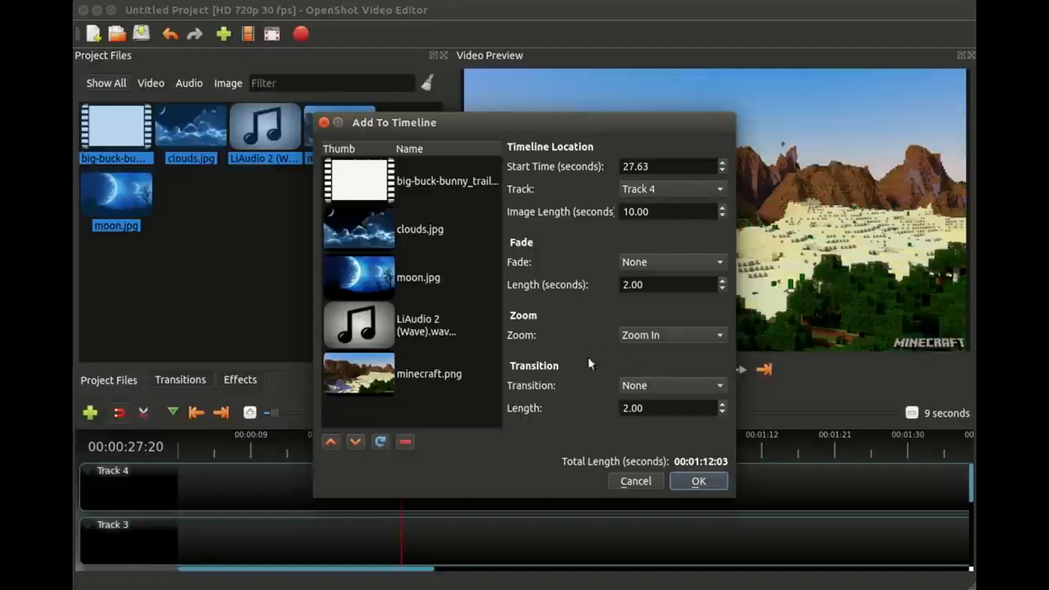
click(656, 385)
click(664, 8)
click(698, 482)
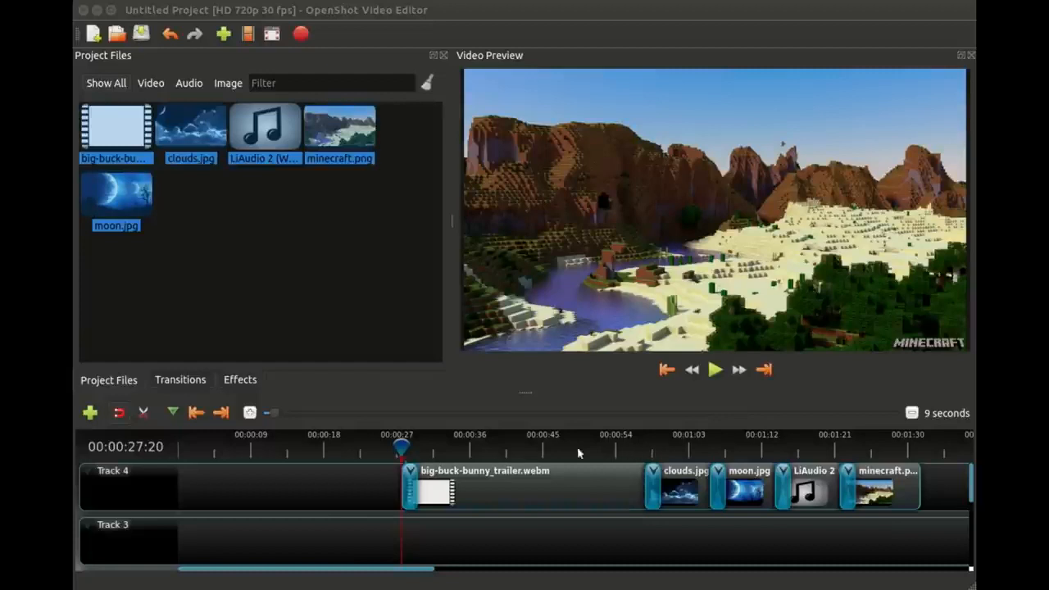
Step: Scrub through the new clip sequence on Track 4, and play it from 00:00:58:03 to review the zooms and random transitions
click(435, 443)
click(561, 441)
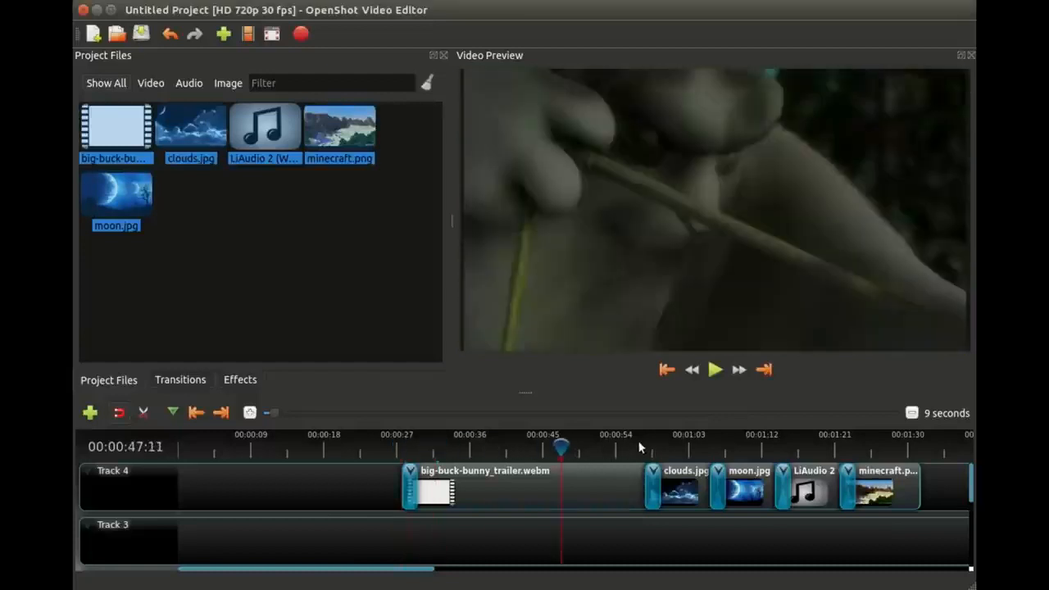
click(648, 442)
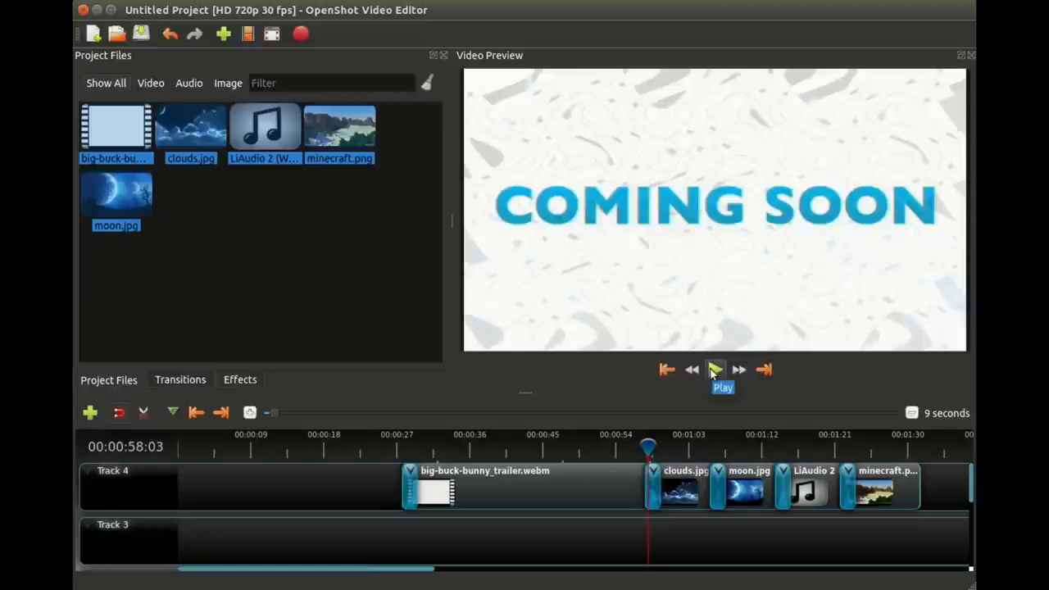
click(715, 370)
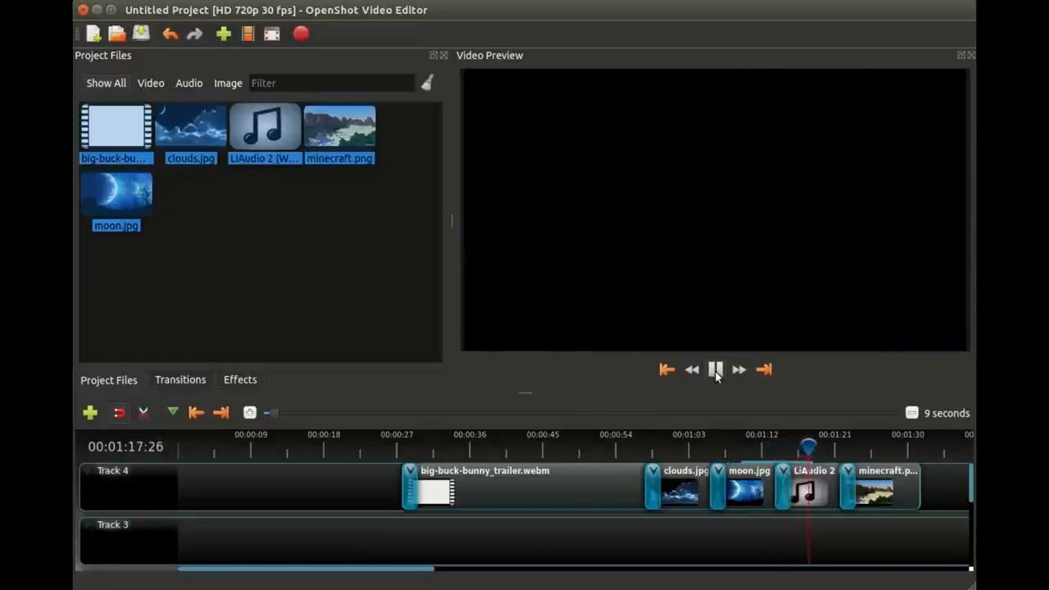
click(716, 371)
click(745, 447)
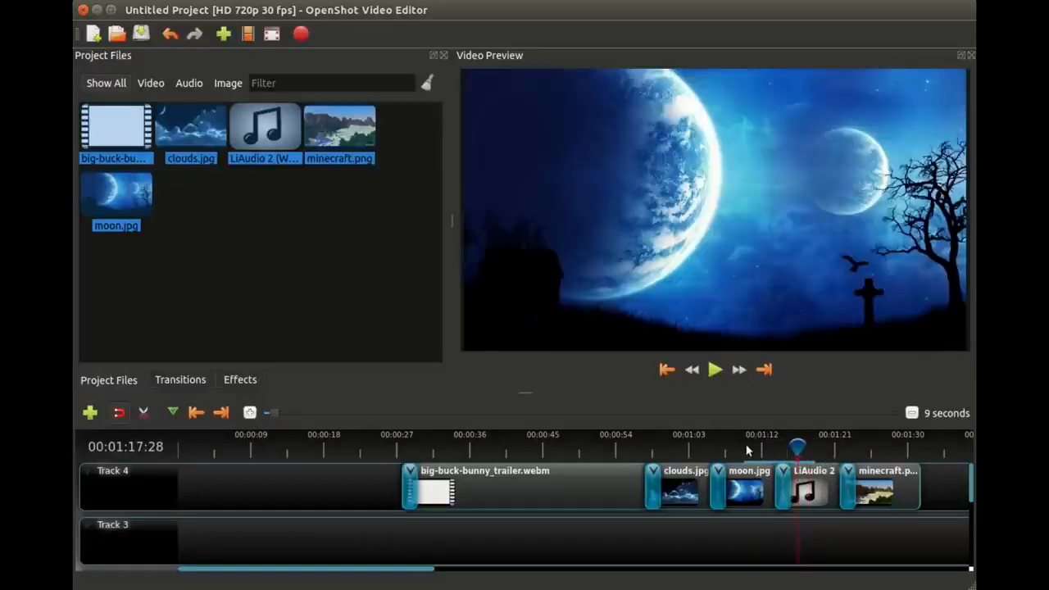
click(679, 447)
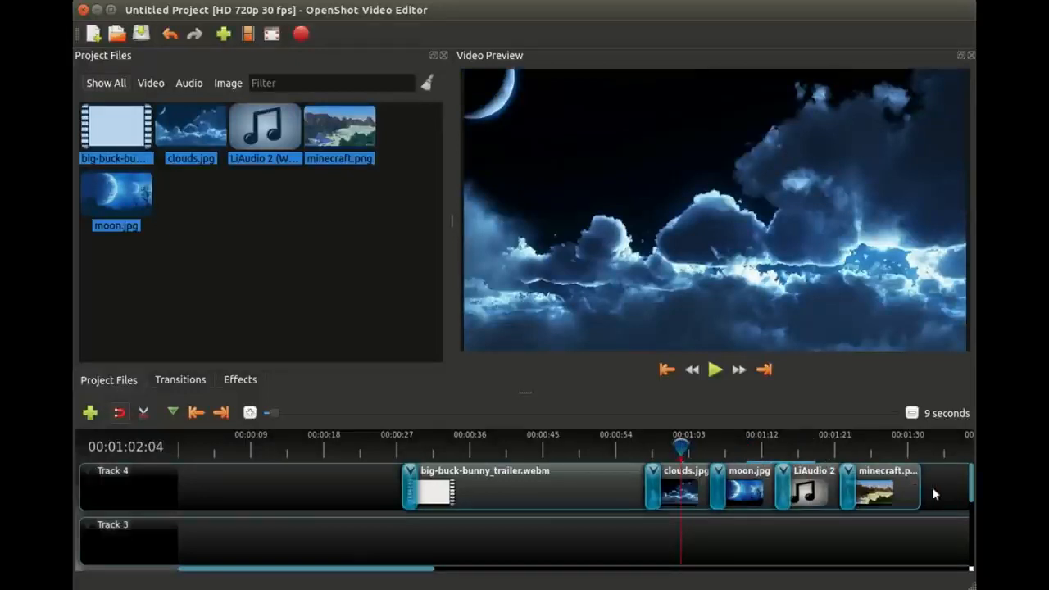
Step: Move all clips and transitions on Track 4 to the start of the timeline, and delete them
drag(939, 491, 412, 493)
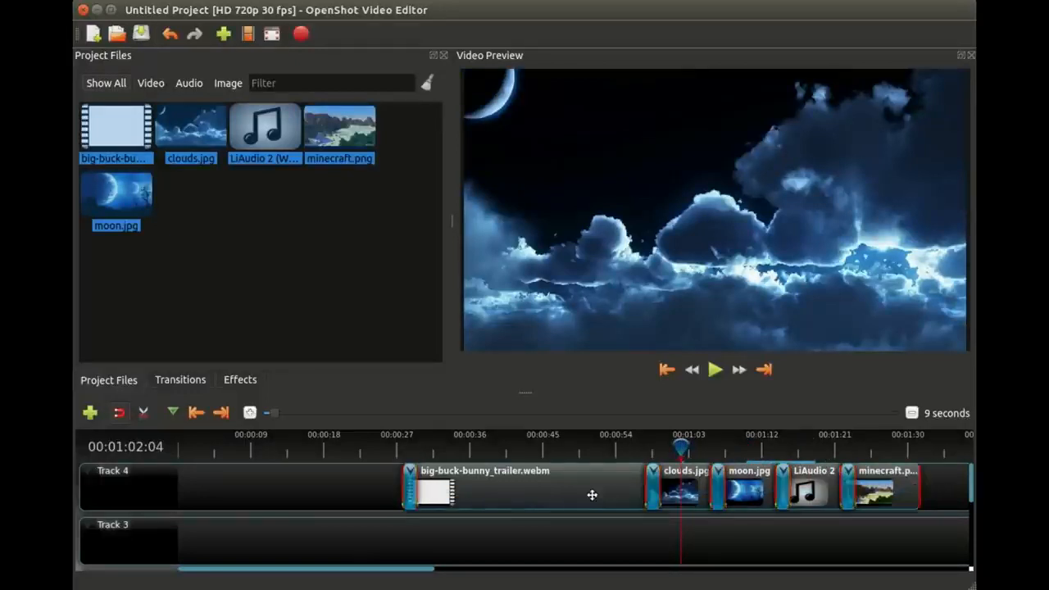
drag(607, 491, 185, 486)
key(Delete)
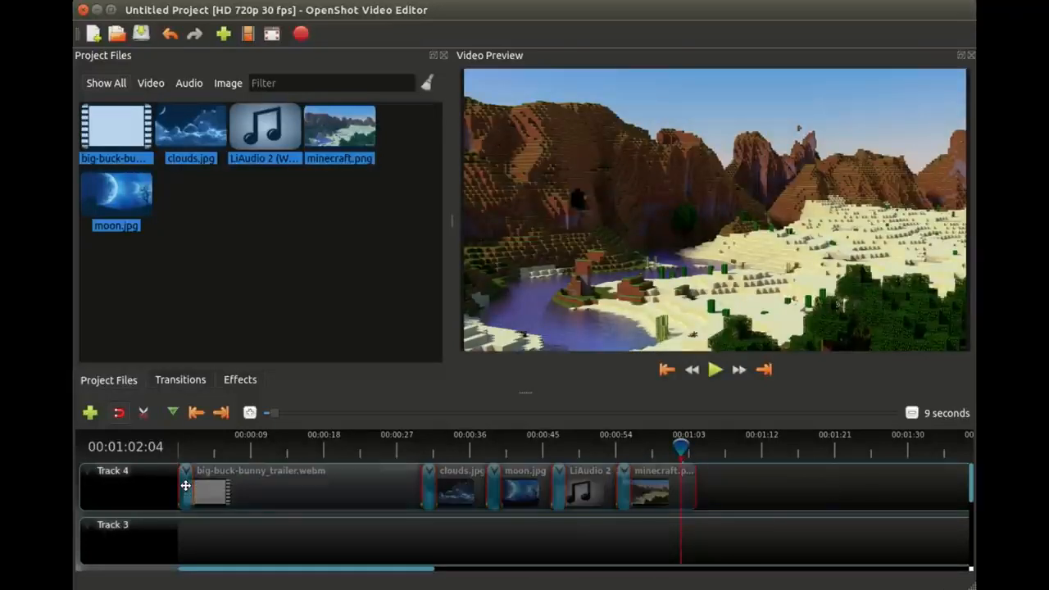
Step: Place moon.jpg at the start of Track 4, overlap minecraft.png onto it from about 4 seconds, and preview the frame at 00:00:02:06
click(251, 269)
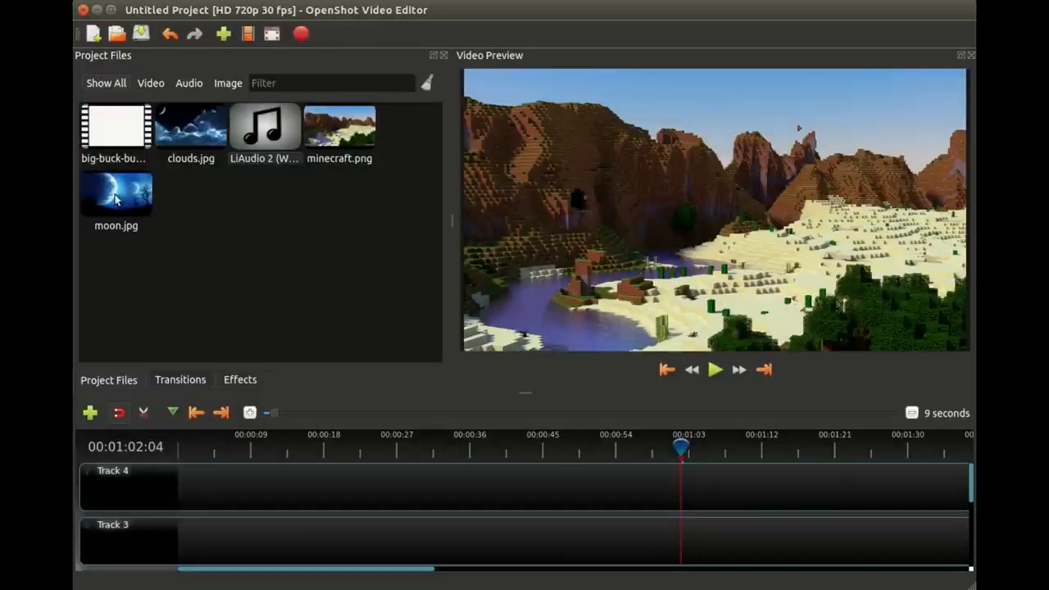
drag(116, 201, 199, 483)
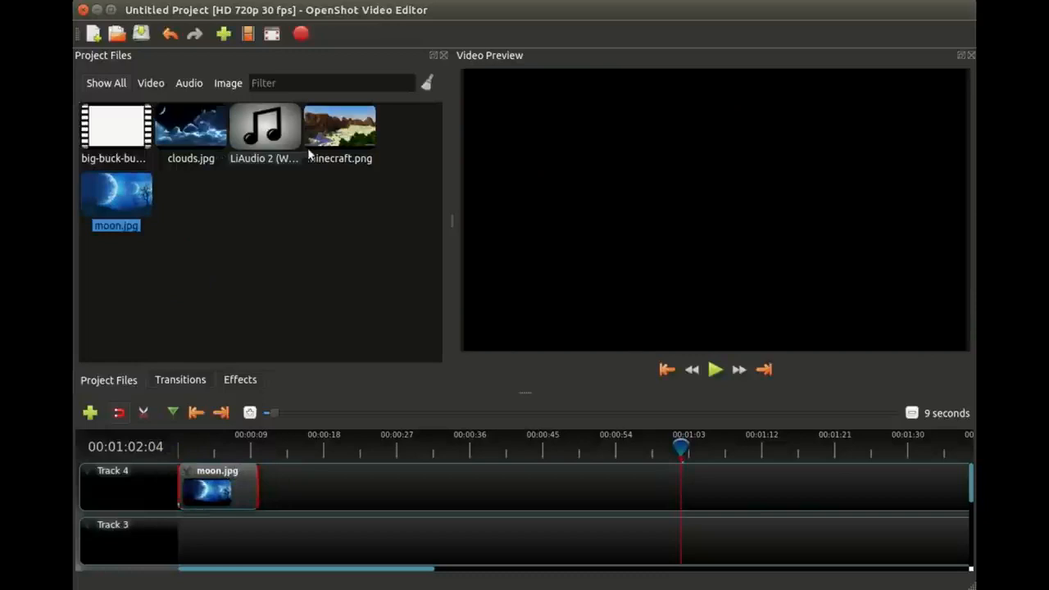
drag(340, 135, 263, 488)
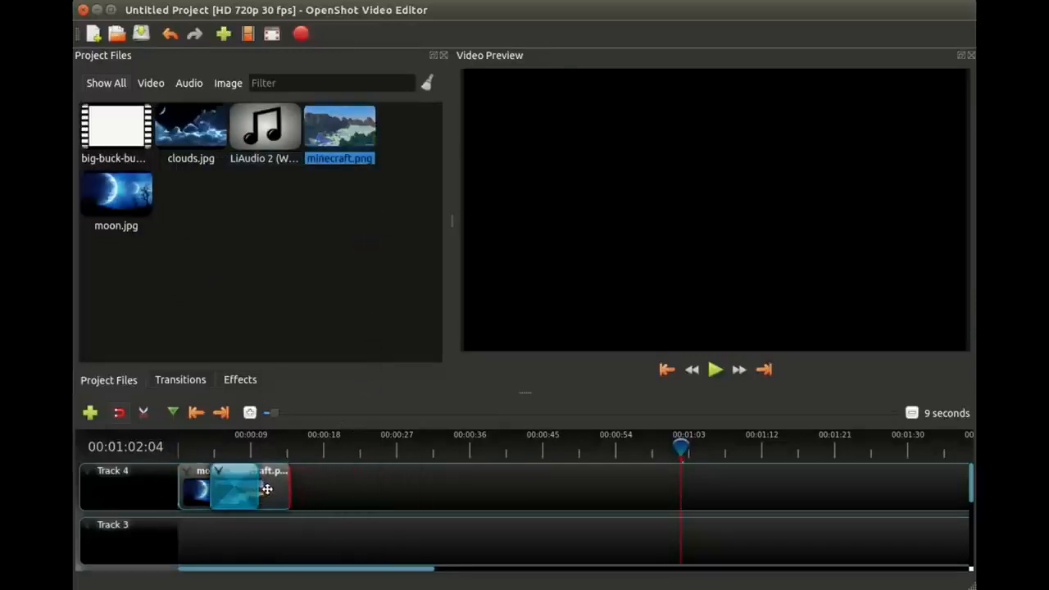
click(203, 446)
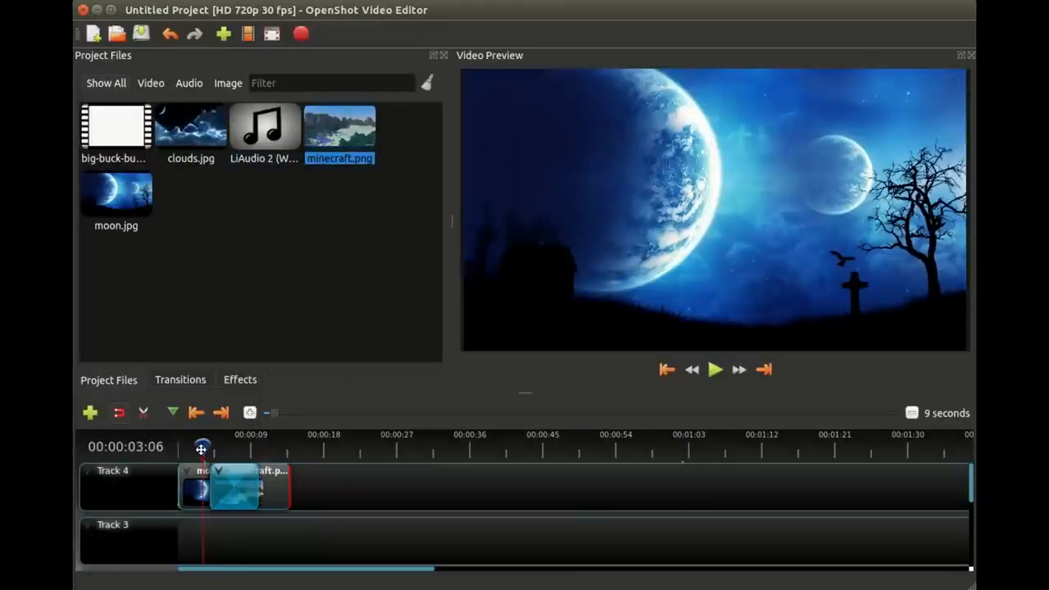
mouse_move(201, 450)
mouse_down()
mouse_move(265, 447)
mouse_move(195, 448)
mouse_up()
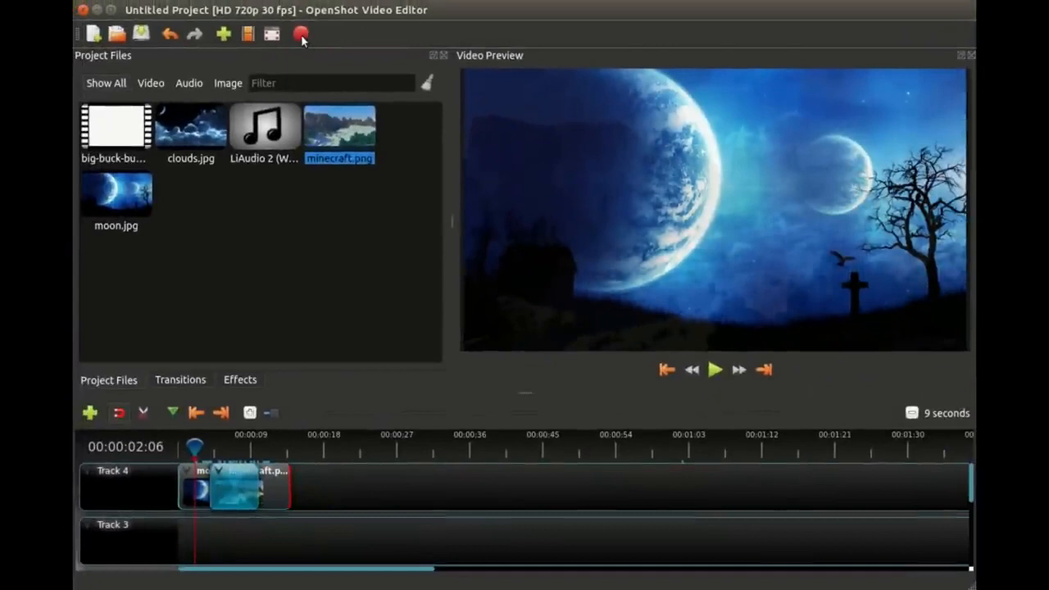
Step: Export the video with the file name MoonMinecraftVideo
click(300, 35)
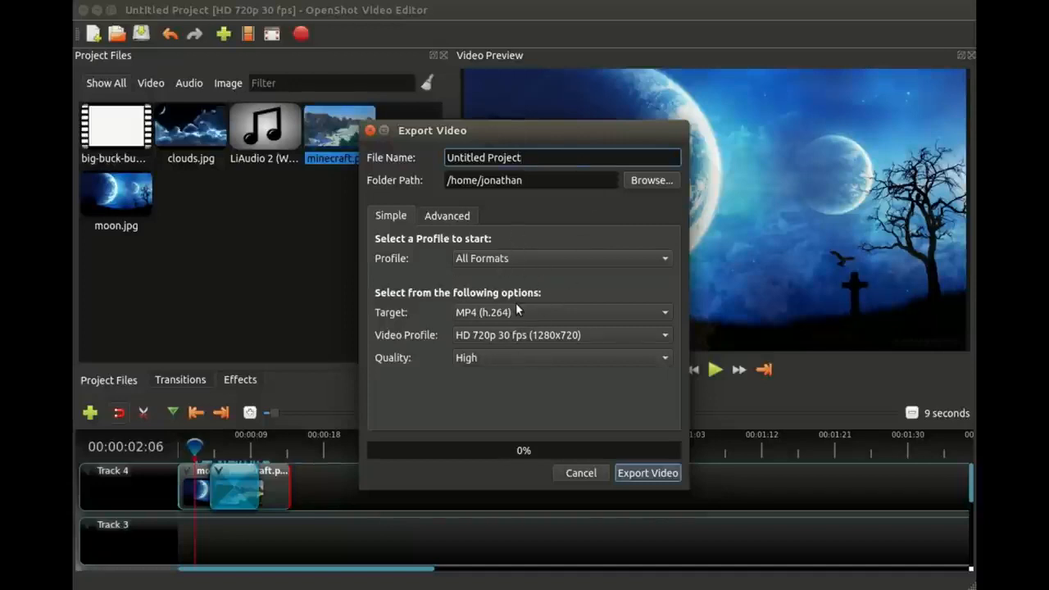
drag(523, 157, 427, 161)
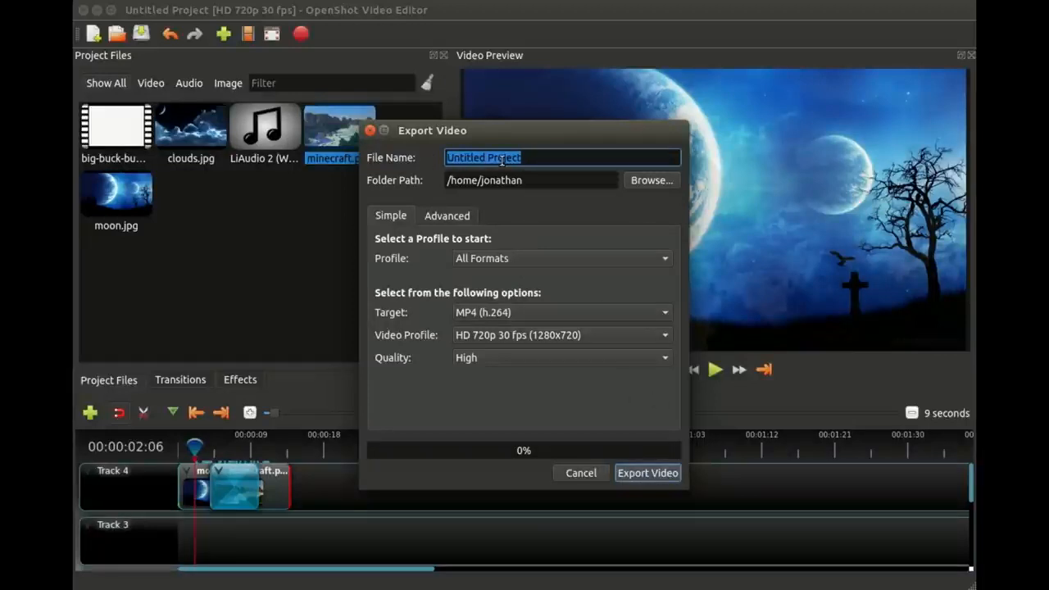
text(Moon)
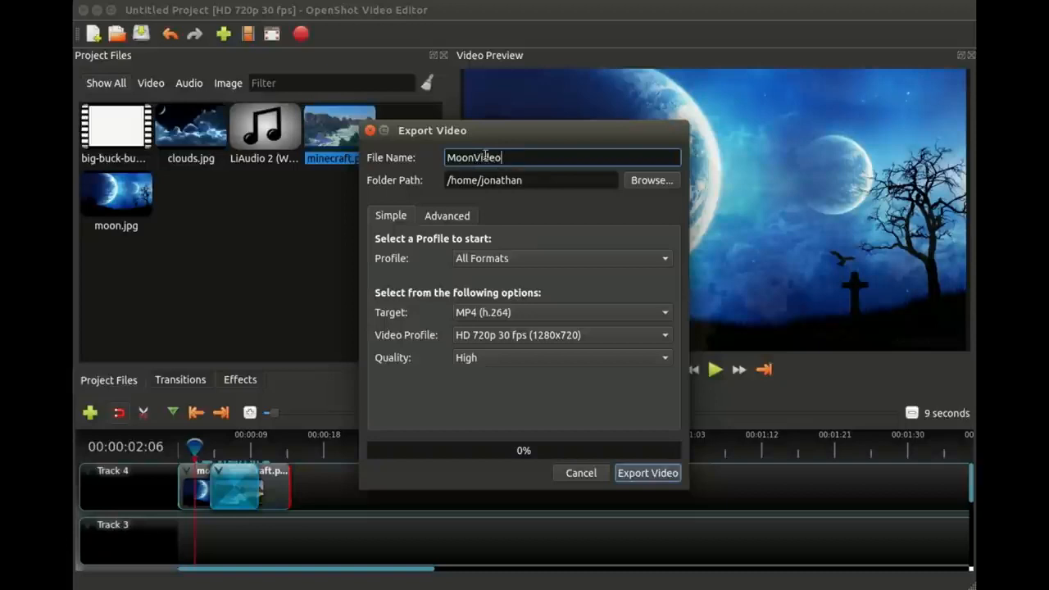
text(Minecraft)
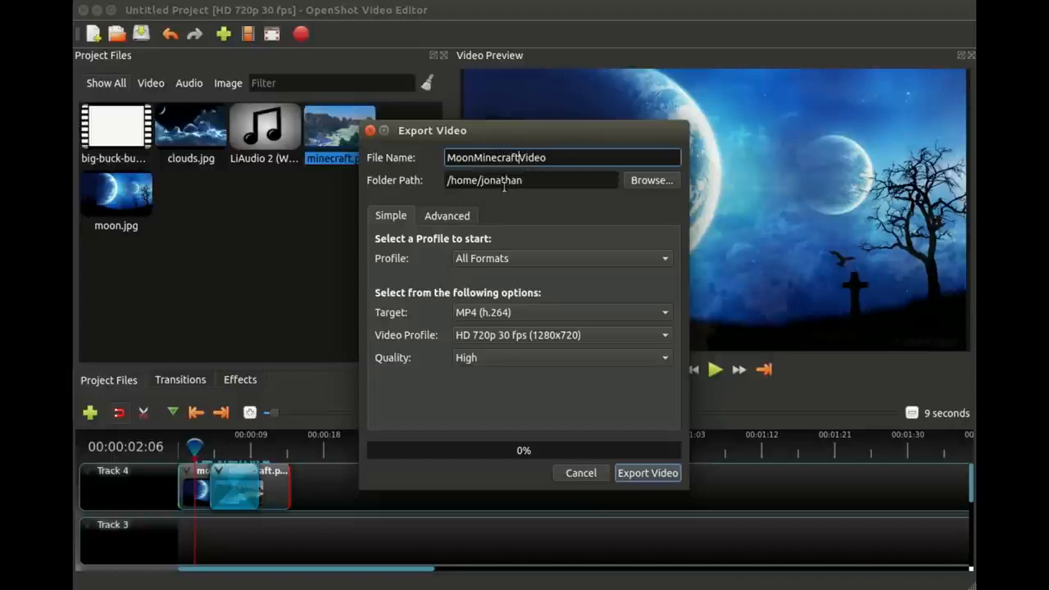
click(649, 473)
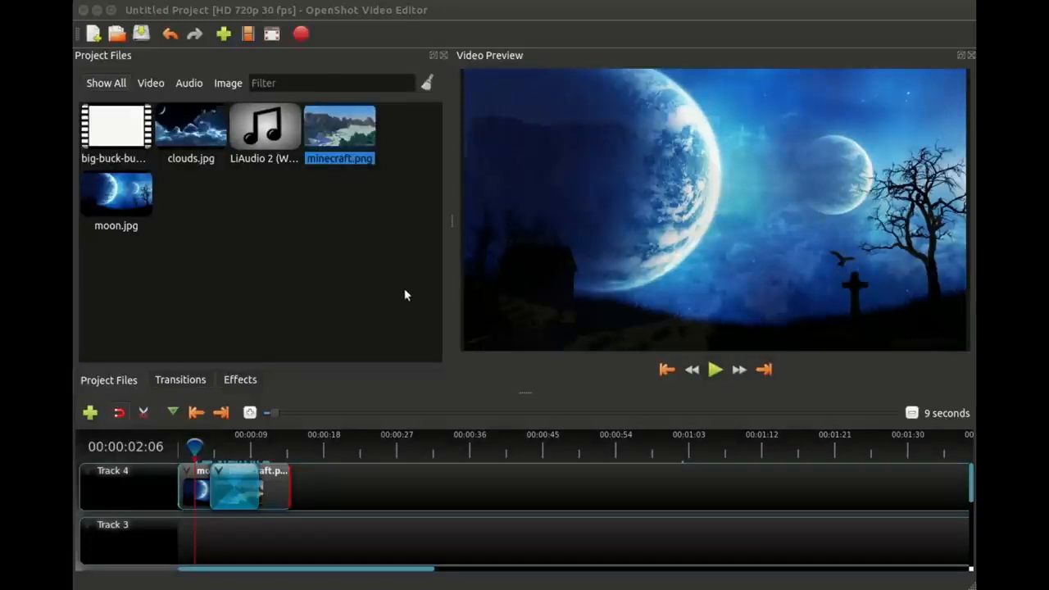
drag(410, 295, 94, 111)
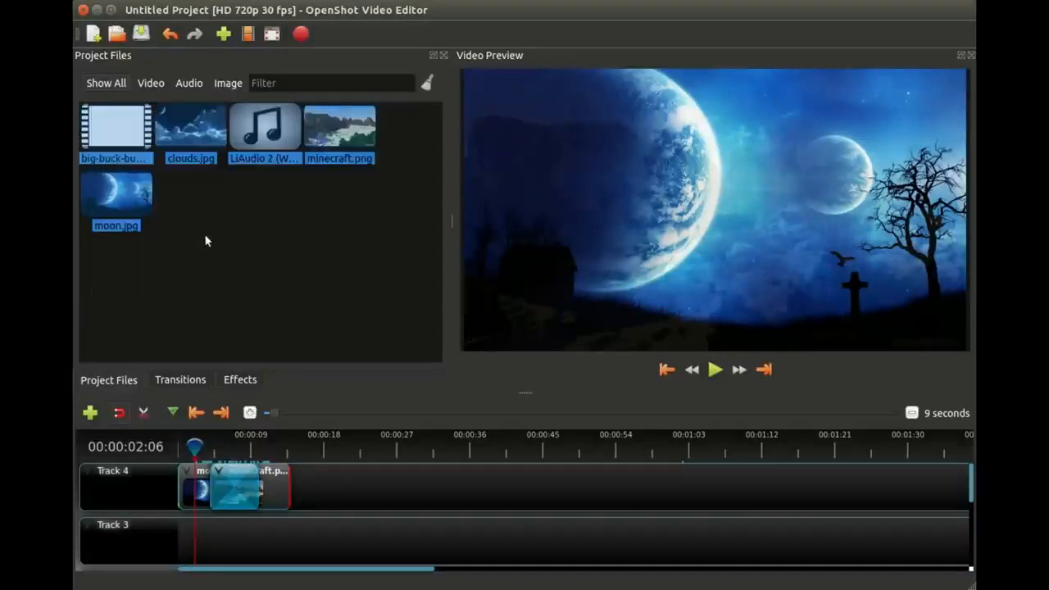
click(324, 352)
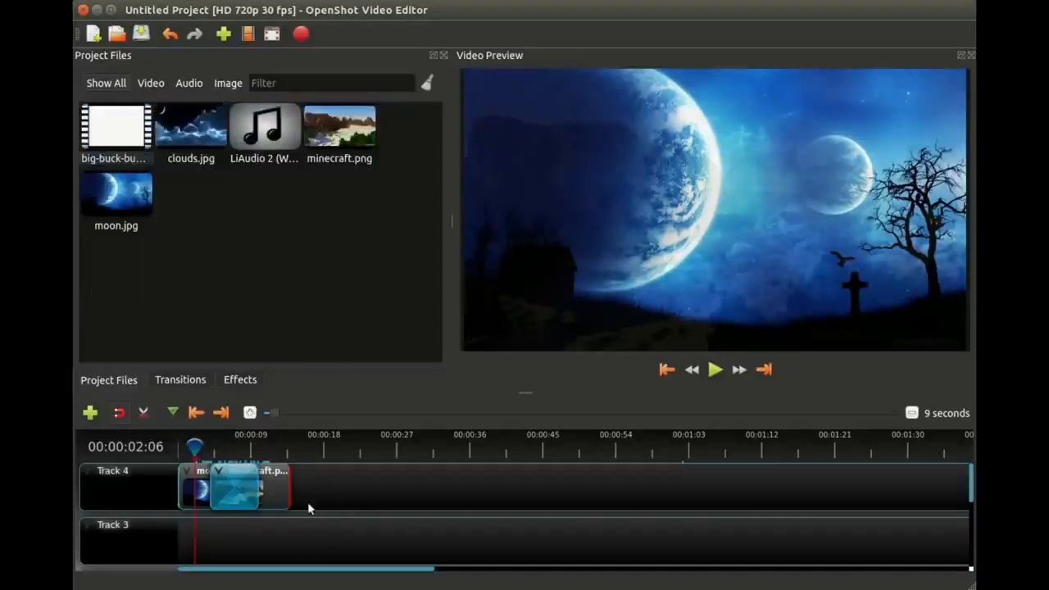